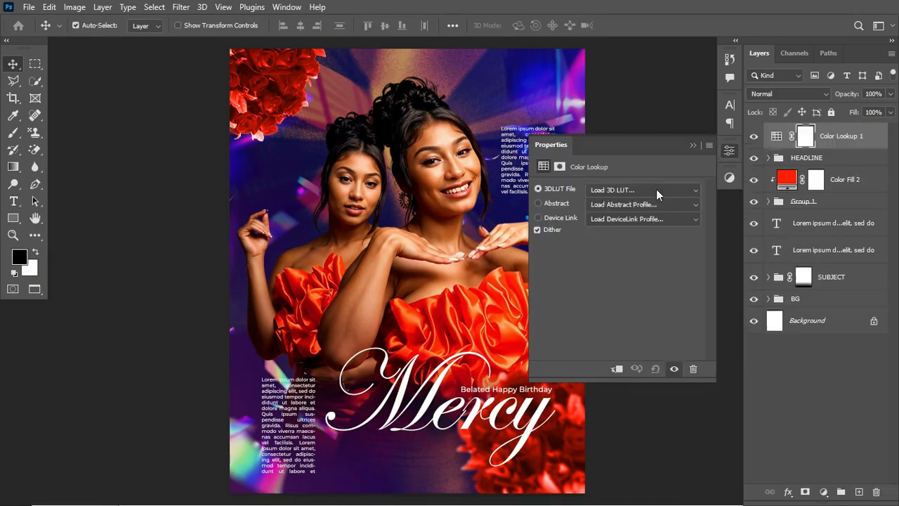
pyautogui.click(656, 195)
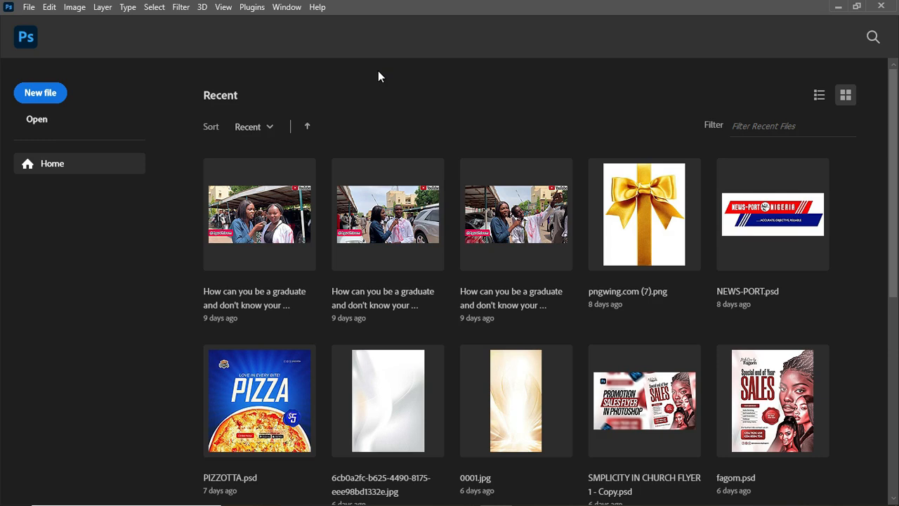
# Create a new 1080 x 1350 pixel RGB document named BIRTHDAY with a resolution of 300 pixels per centimetre and white background
pyautogui.click(49, 97)
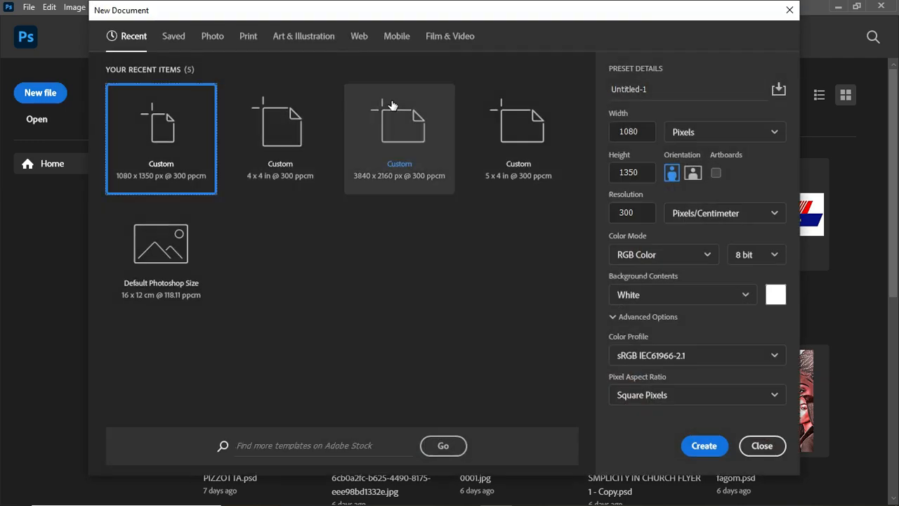
pyautogui.click(693, 133)
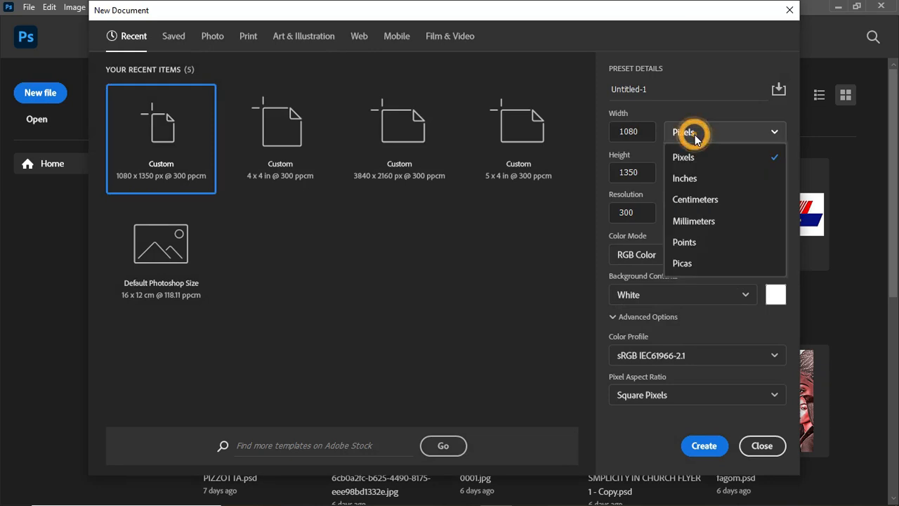
pyautogui.click(697, 161)
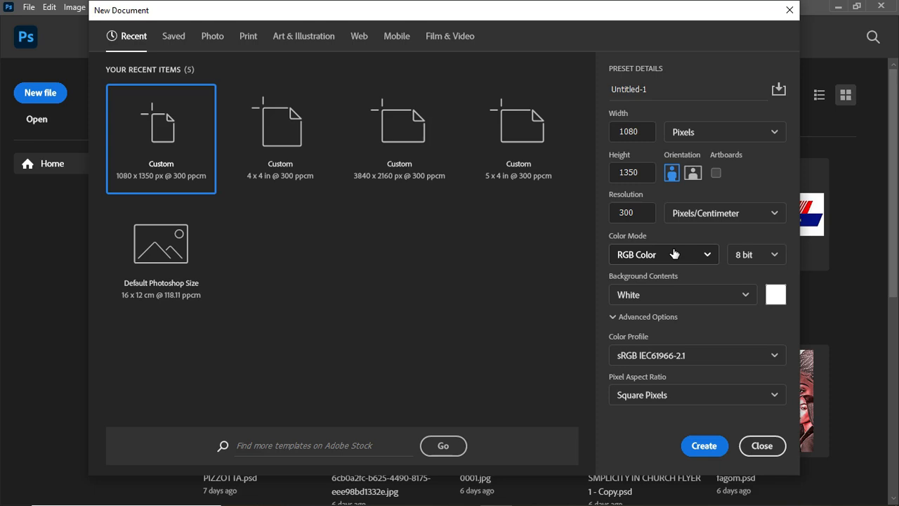
pyautogui.click(666, 89)
pyautogui.write('BIRTH')
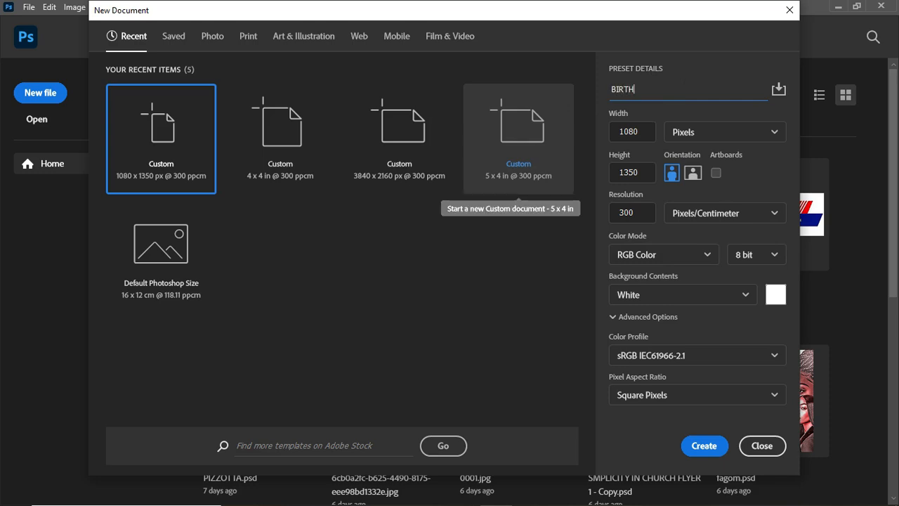
pyautogui.write('DAY')
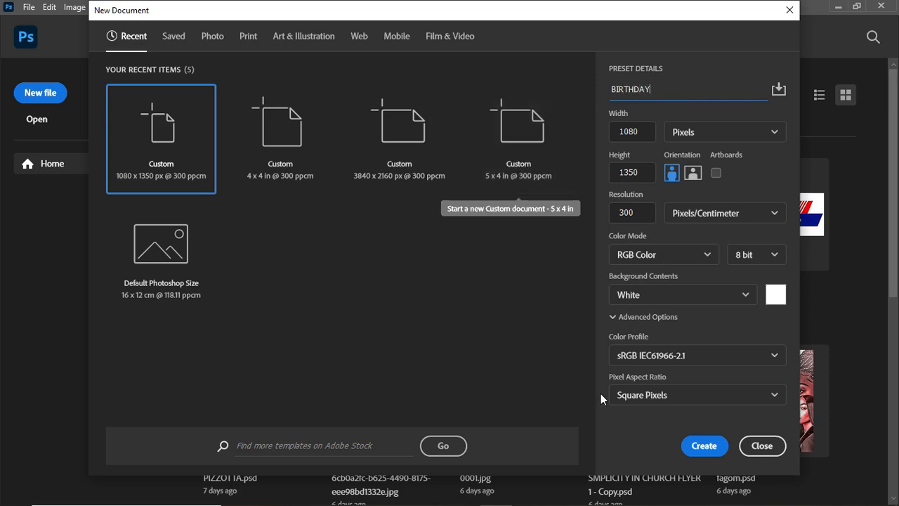
pyautogui.click(703, 446)
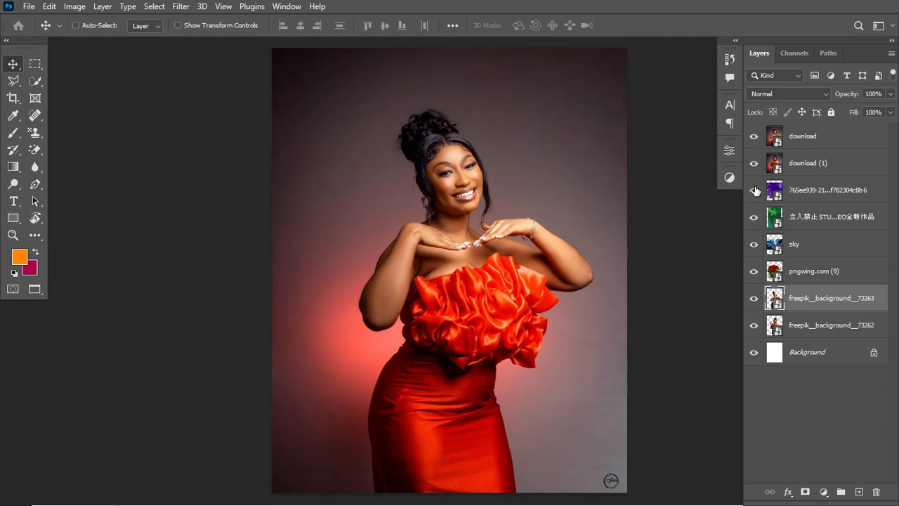
# Hide the two original portrait photos, the purple confetti, green texture, sky and pngwing.com (9) layers one after another
pyautogui.hotkey('ctrl', '+')
pyautogui.hotkey('ctrl', '+')
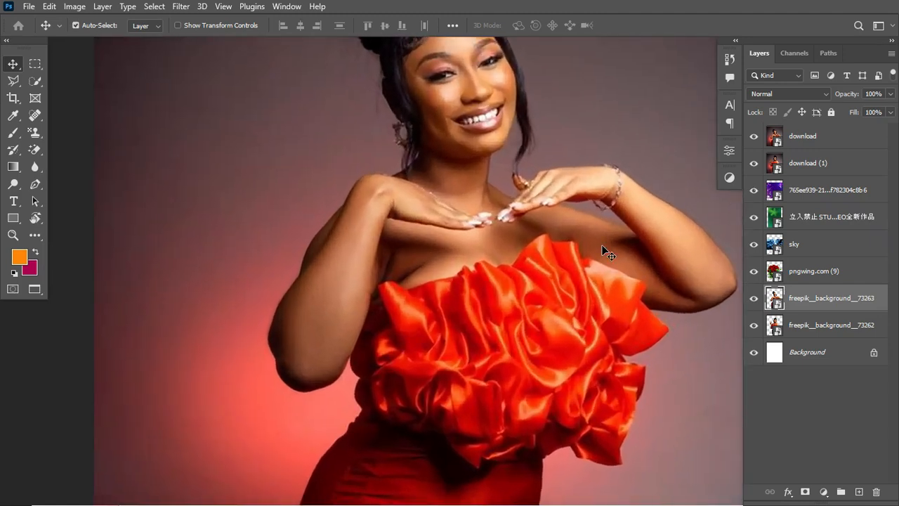
pyautogui.hscroll(4, 602, 252)
pyautogui.scroll(1, 603, 252)
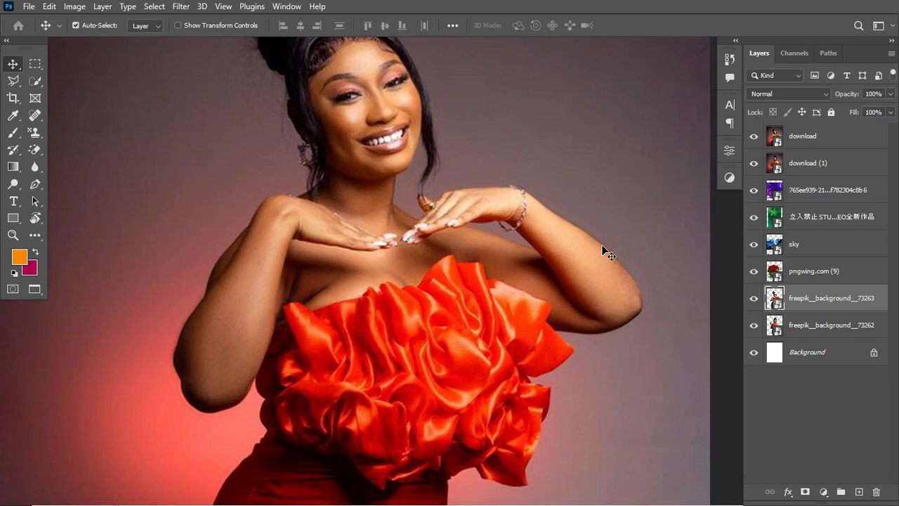
pyautogui.scroll(3, 609, 255)
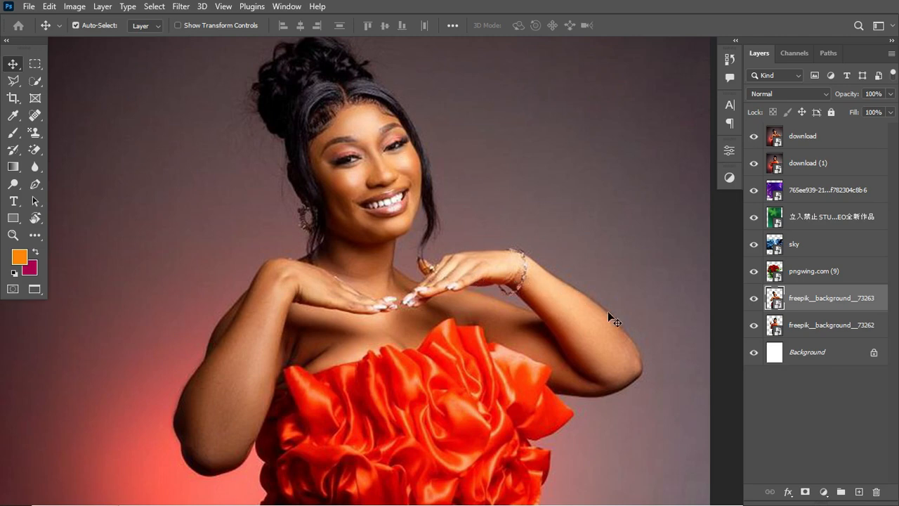
pyautogui.click(754, 137)
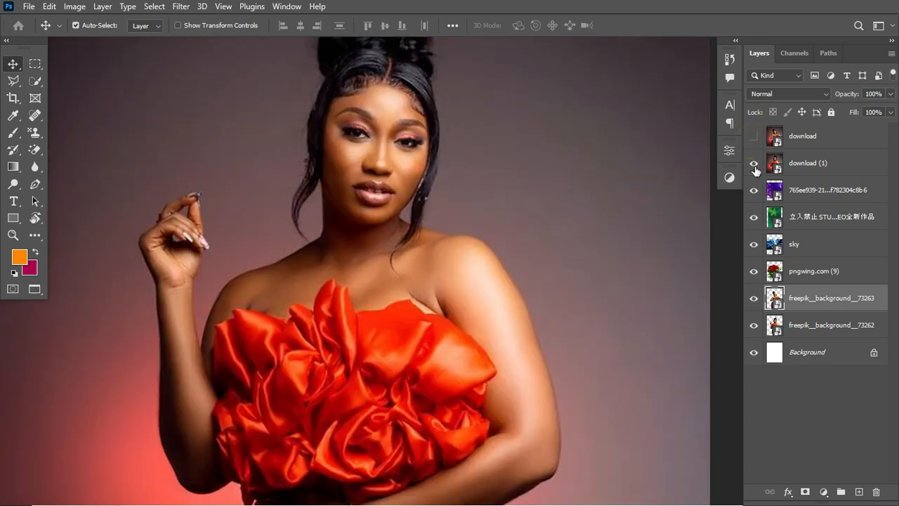
pyautogui.click(754, 164)
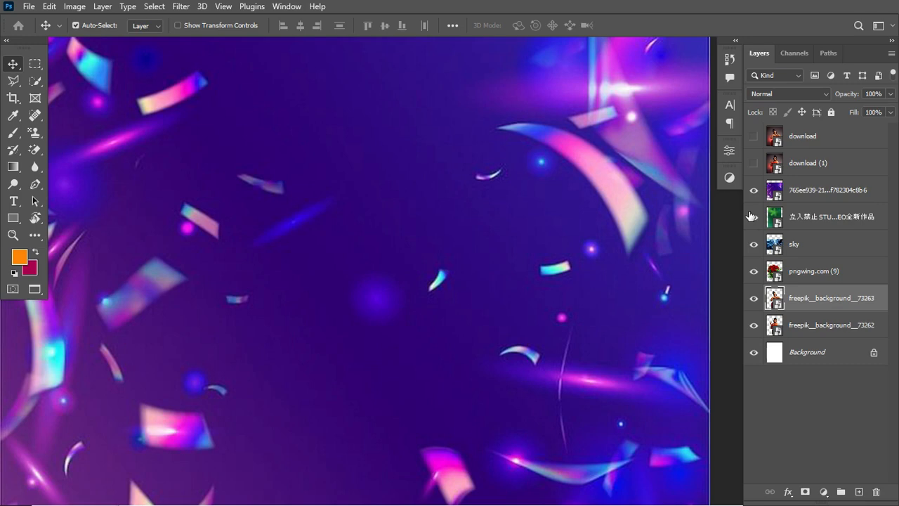
pyautogui.moveTo(755, 190); pyautogui.dragTo(756, 274)
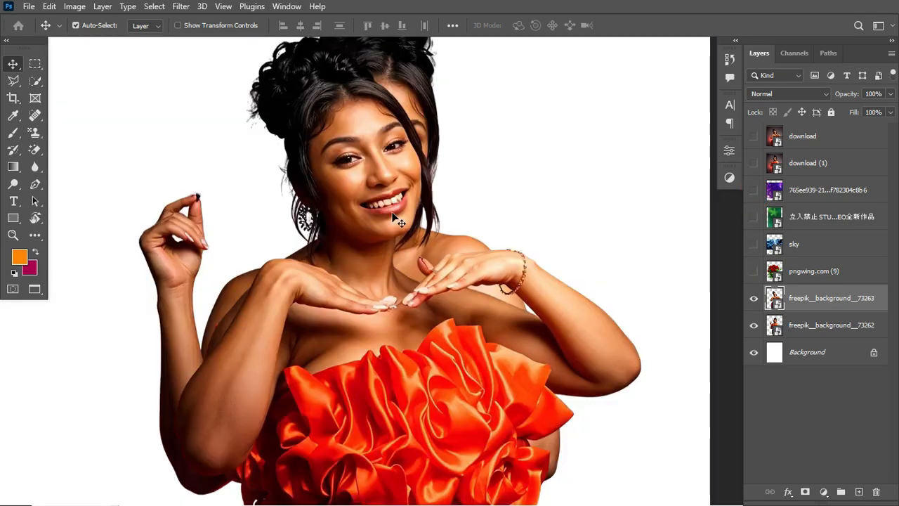
# View each of the two freepik__background cutouts on its own and hide both layers
pyautogui.click(754, 298)
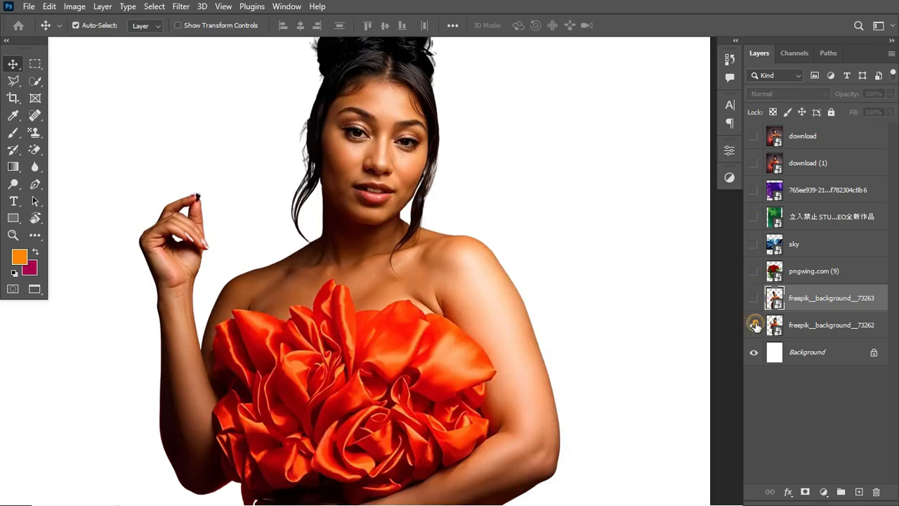
pyautogui.click(755, 325)
pyautogui.click(754, 298)
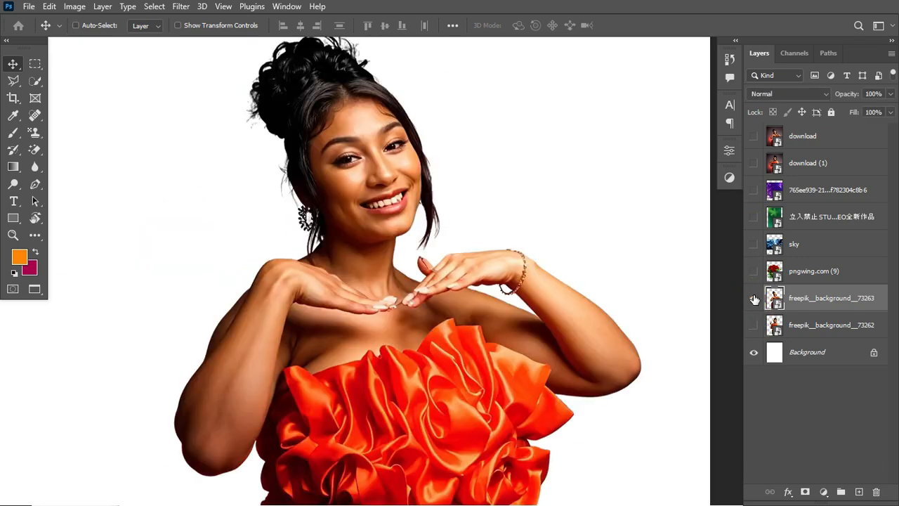
pyautogui.hotkey('ctrl', '0')
pyautogui.hotkey('ctrl', '0')
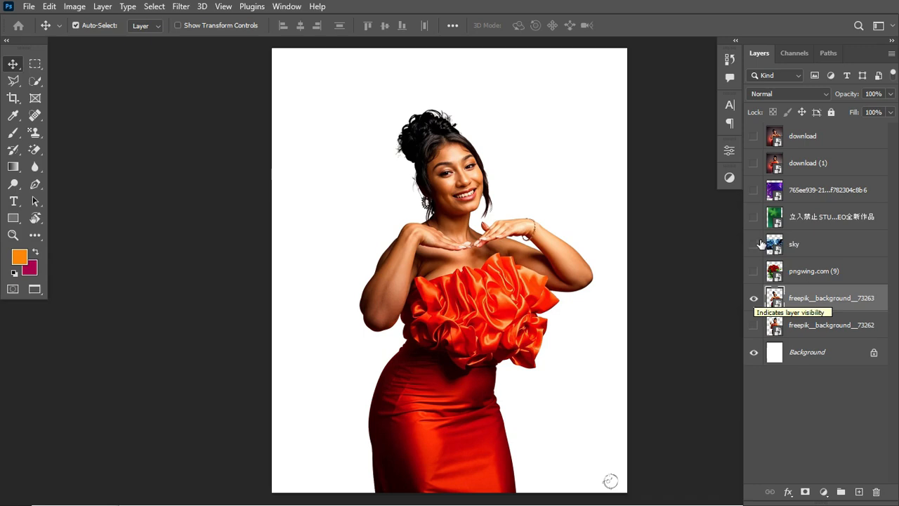
pyautogui.click(754, 299)
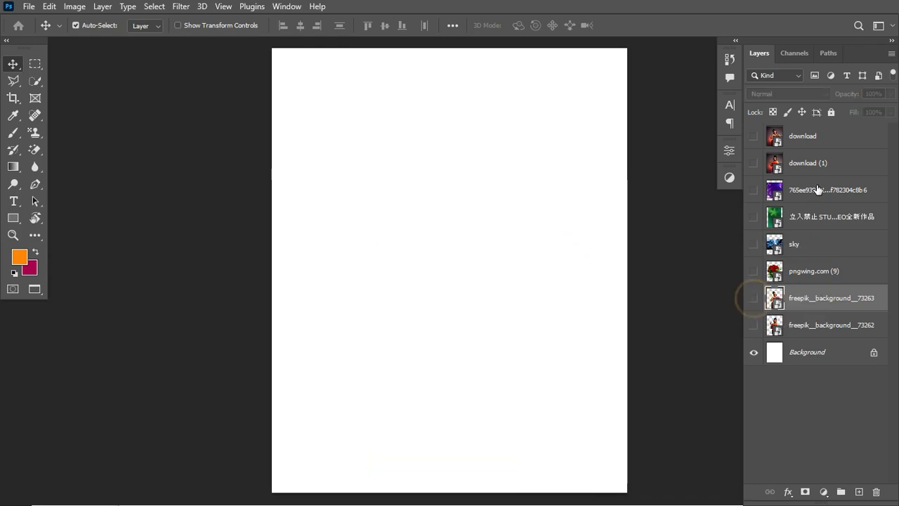
# Move the purple confetti, green texture and sky layers together to directly above the Background layer and leave them hidden
pyautogui.click(754, 190)
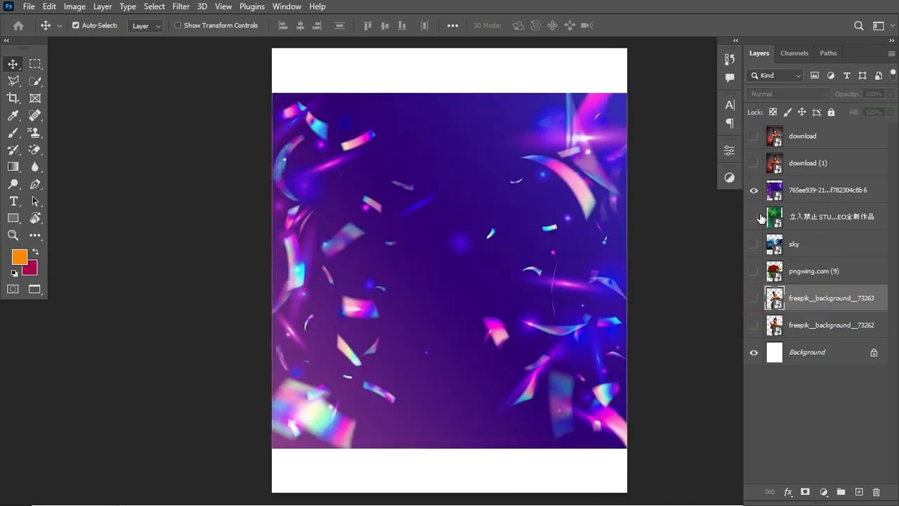
pyautogui.click(754, 216)
pyautogui.click(756, 244)
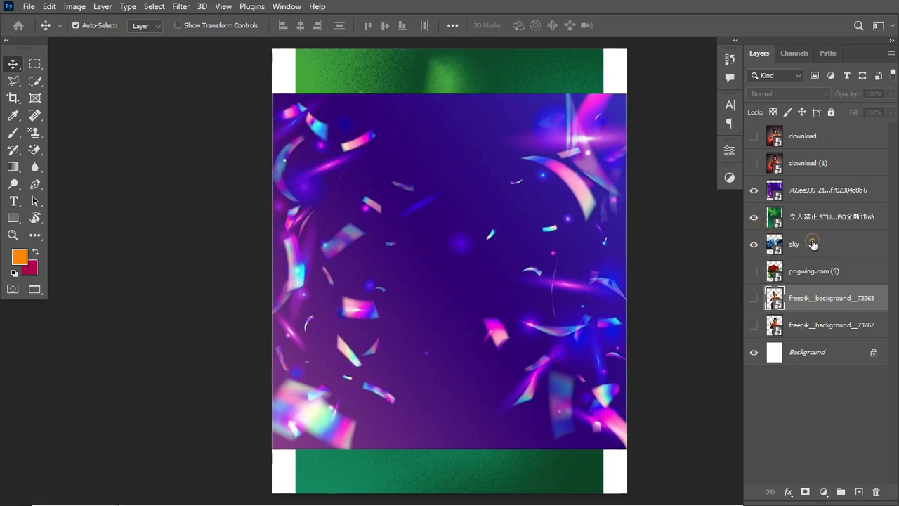
pyautogui.click(811, 243)
pyautogui.keyDown('shift'); pyautogui.click(837, 190); pyautogui.keyUp('shift')
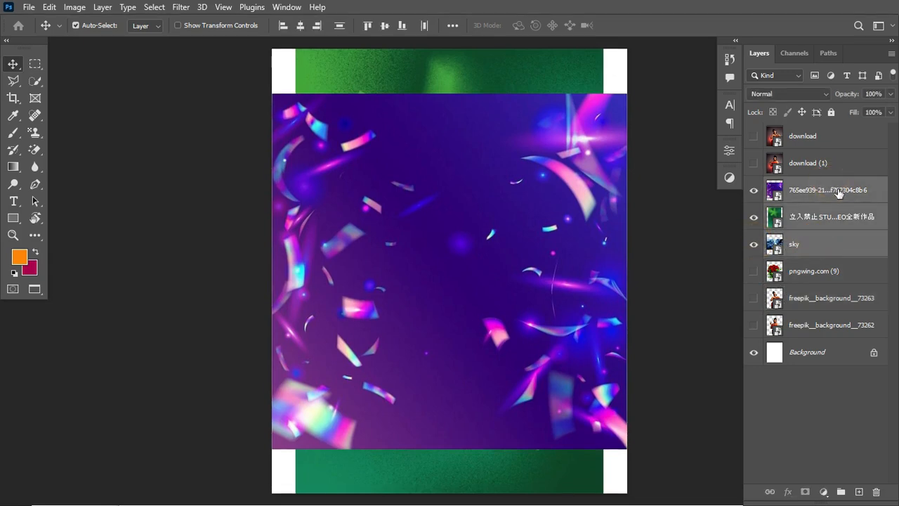
pyautogui.moveTo(837, 190); pyautogui.dragTo(818, 340)
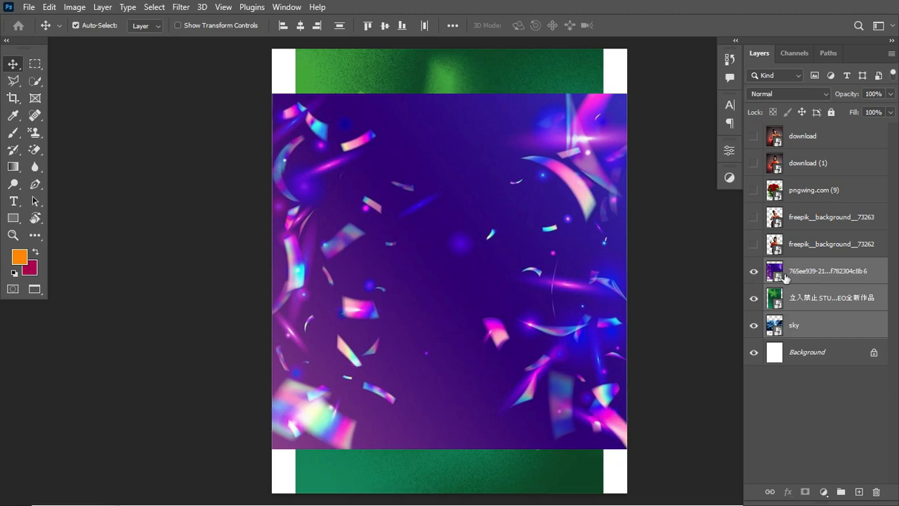
pyautogui.moveTo(752, 271); pyautogui.dragTo(754, 325)
# Add a Solid Color fill layer in orange ff8502 directly above the Background layer
pyautogui.click(819, 349)
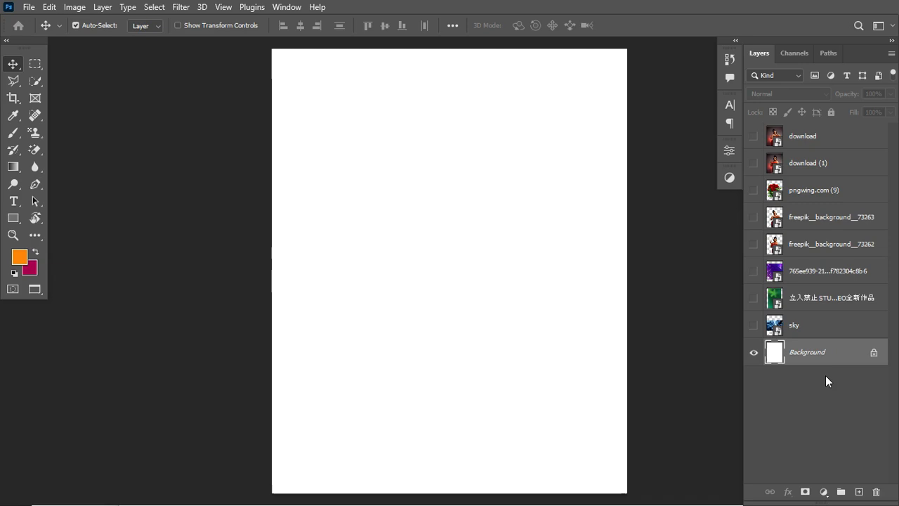
pyautogui.click(823, 492)
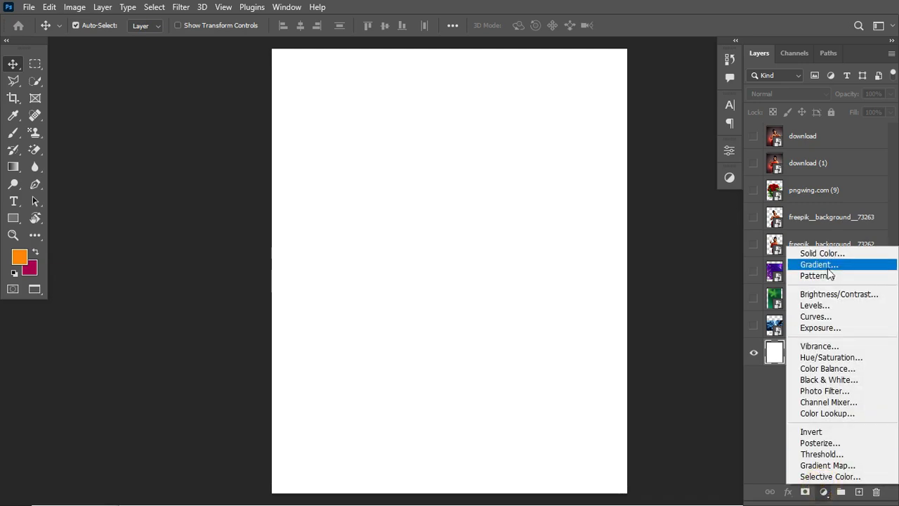
pyautogui.click(823, 254)
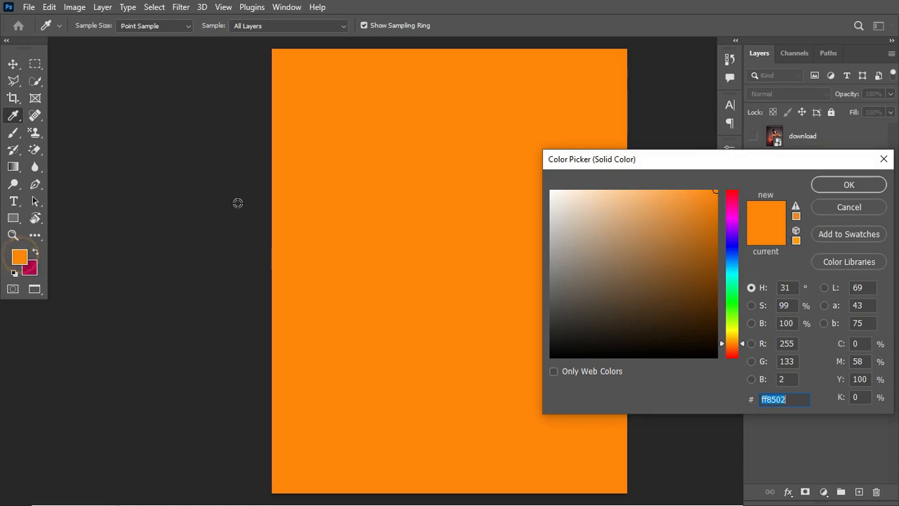
pyautogui.click(786, 397)
pyautogui.click(866, 185)
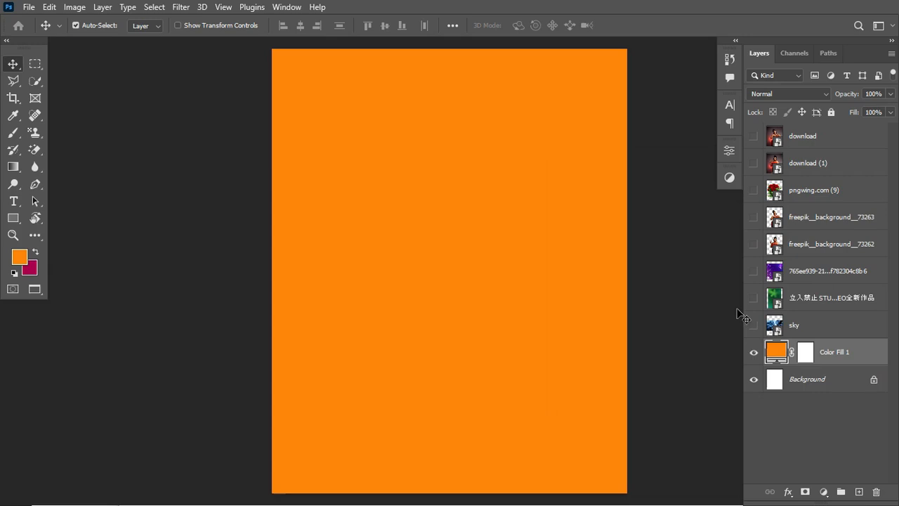
# Place the green texture layer directly above the orange colour fill and make it visible
pyautogui.moveTo(831, 298); pyautogui.dragTo(778, 344)
pyautogui.click(754, 325)
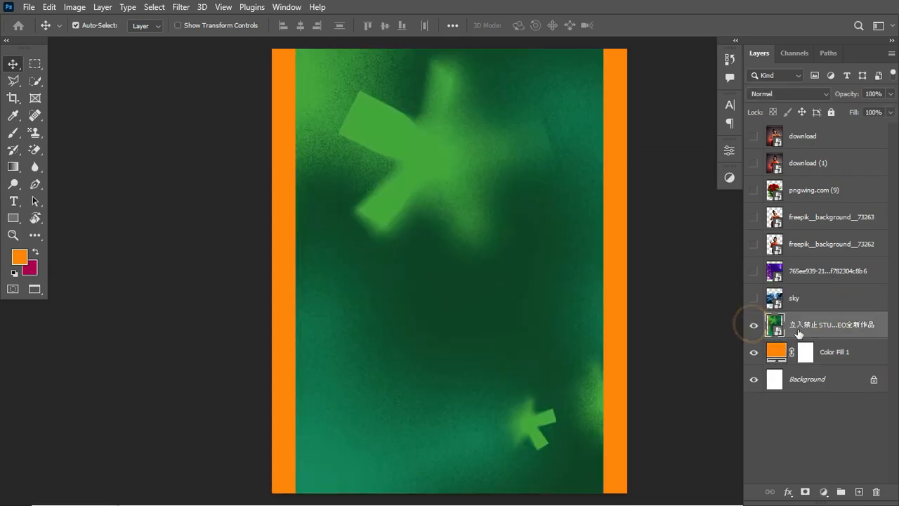
# Scale the green texture layer proportionally to about 60.58% to cover the canvas and set its blend mode to Luminosity
pyautogui.click(834, 330)
pyautogui.hotkey('ctrl', 't')
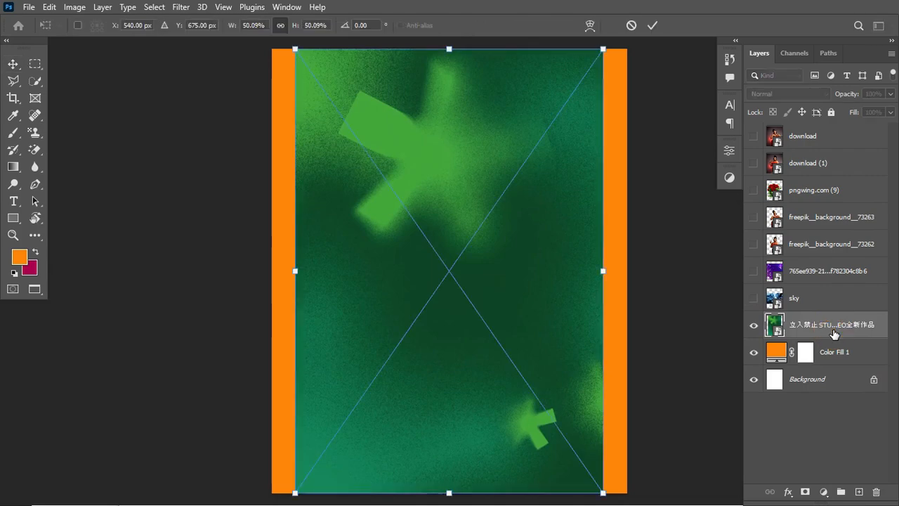
pyautogui.moveTo(606, 270); pyautogui.dragTo(637, 278)
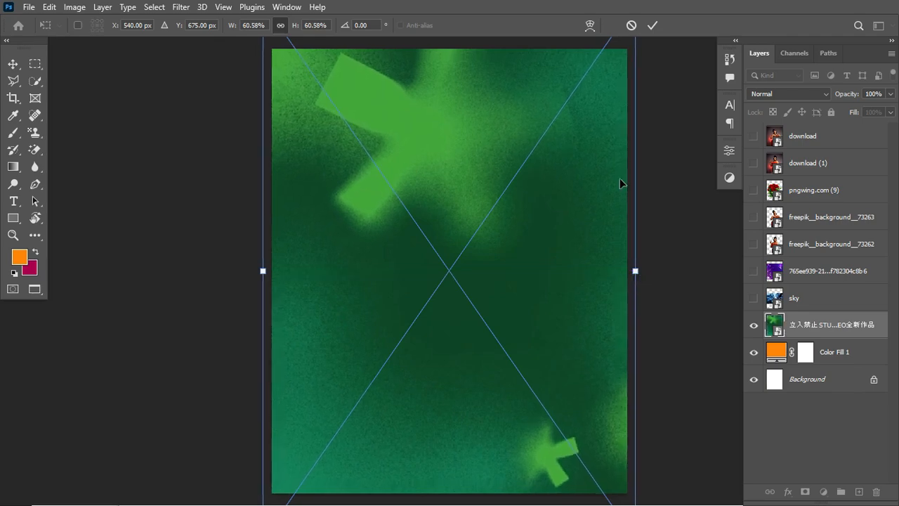
pyautogui.click(653, 25)
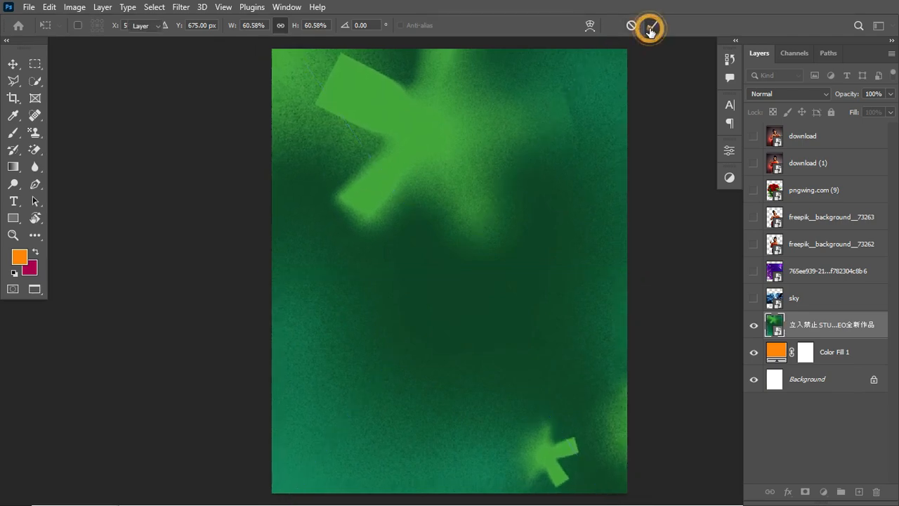
pyautogui.click(788, 96)
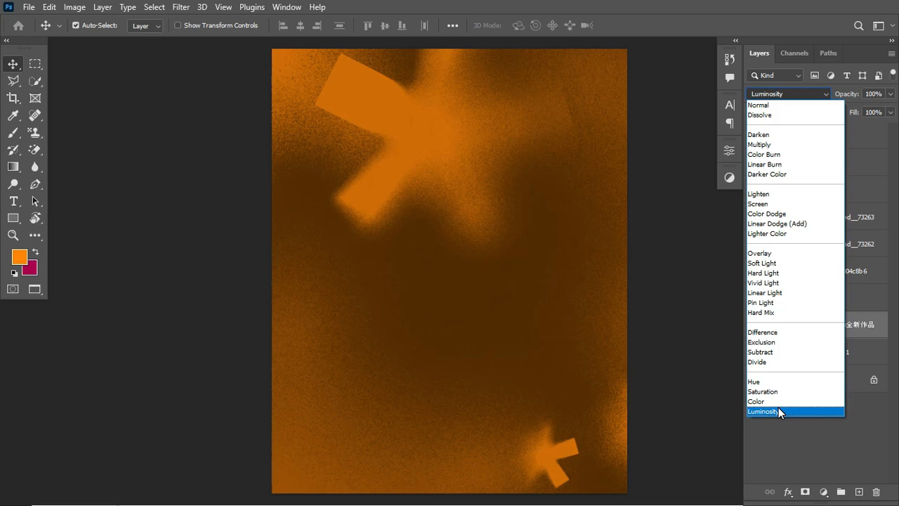
pyautogui.click(778, 409)
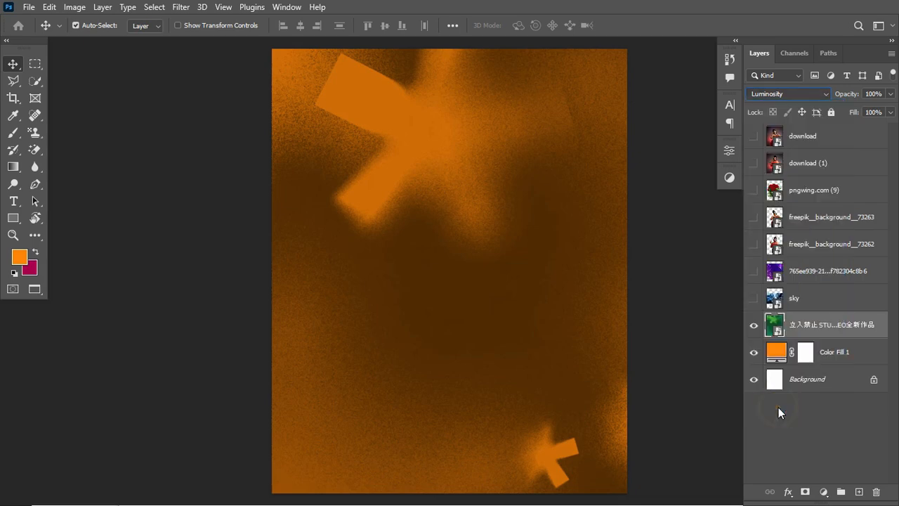
# Make the sky layer visible and convert it to a Smart Object
pyautogui.click(754, 298)
pyautogui.click(829, 302)
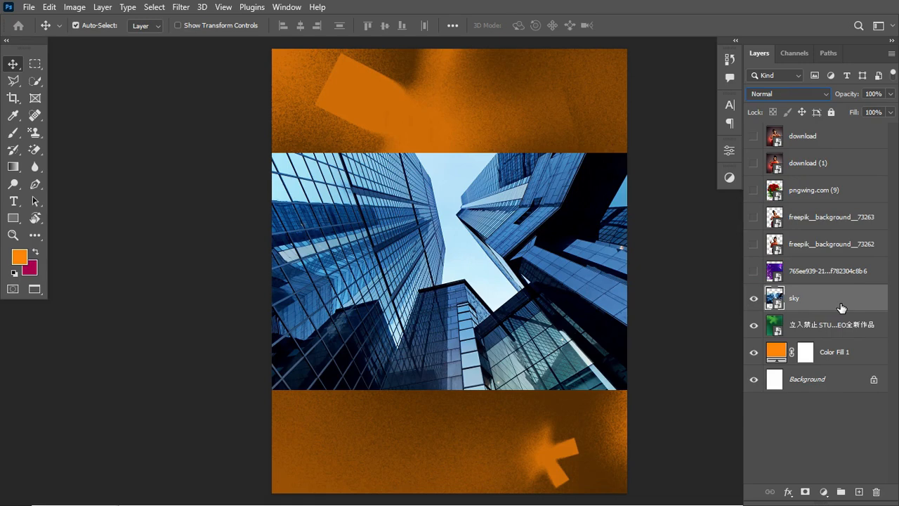
pyautogui.rightClick(841, 307)
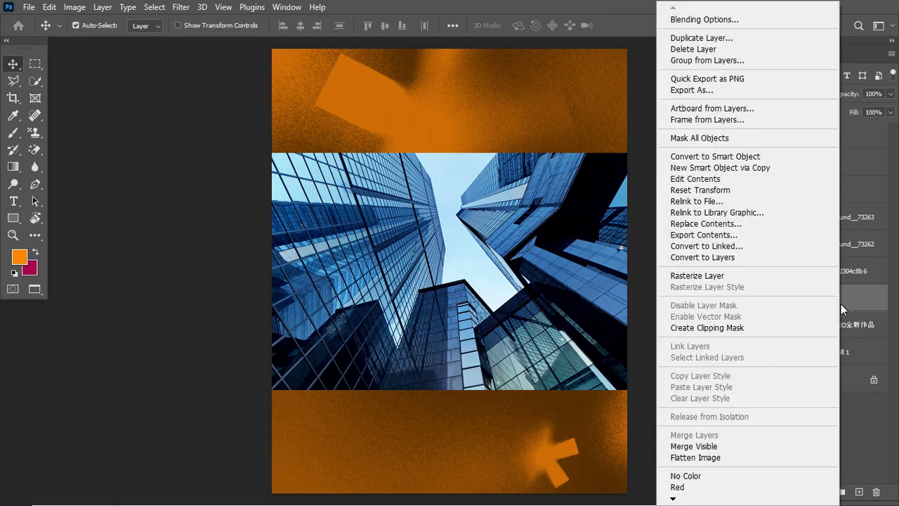
pyautogui.click(779, 160)
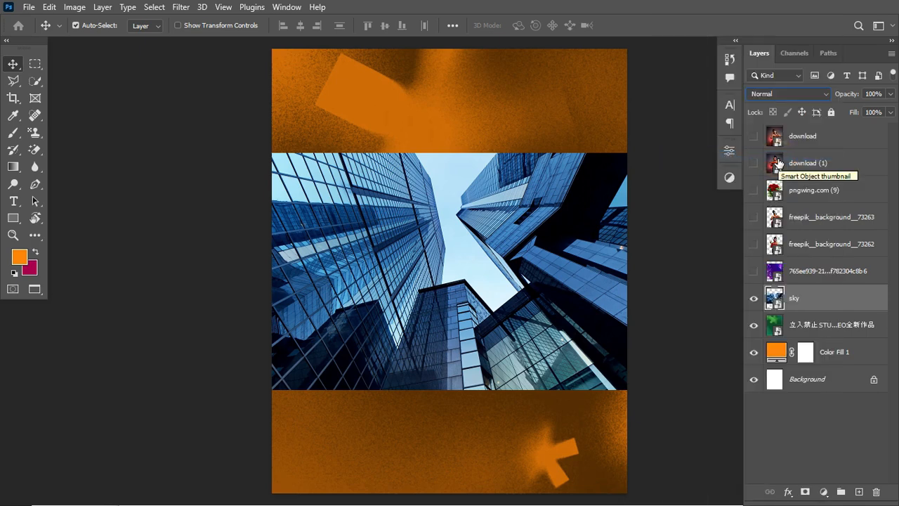
pyautogui.press('ctrl')
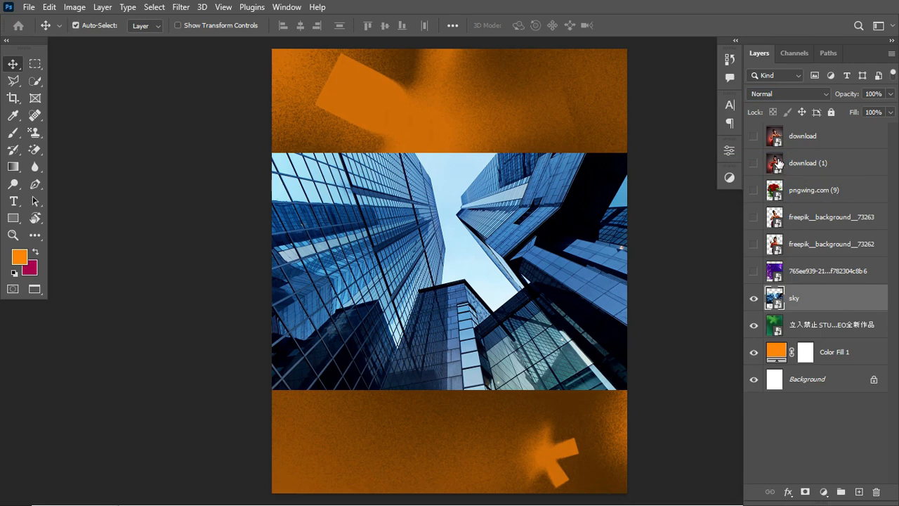
# Scale the sky layer proportionally to about 203.70% to cover the canvas and set its blend mode to Overlay
pyautogui.press('ctrl')
pyautogui.hotkey('ctrl', 't')
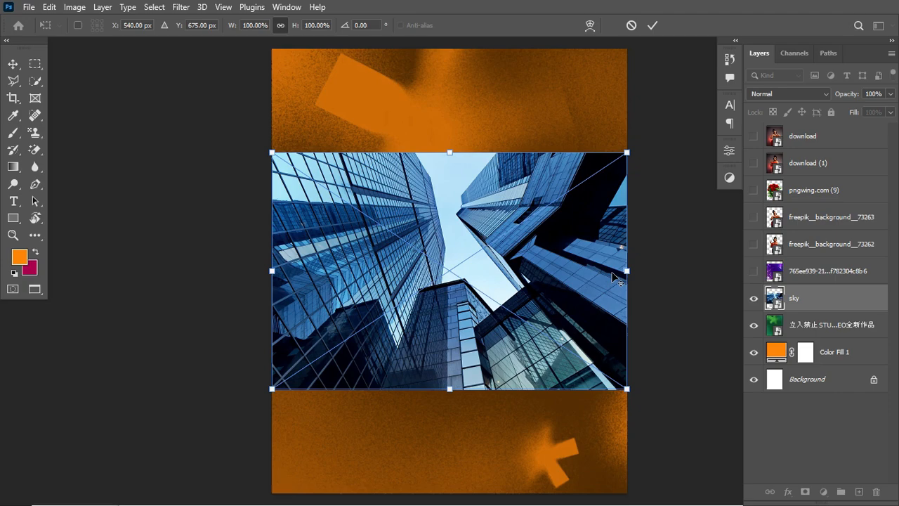
pyautogui.moveTo(630, 271); pyautogui.dragTo(815, 318)
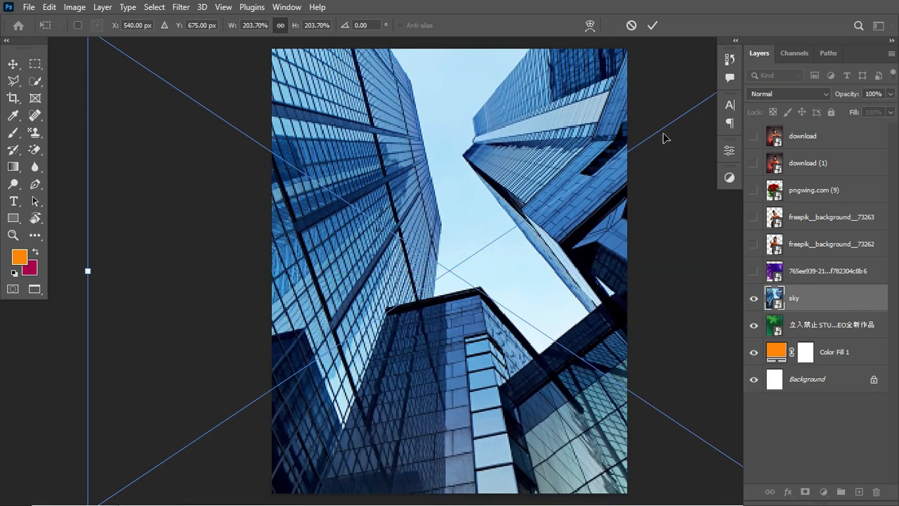
pyautogui.click(652, 26)
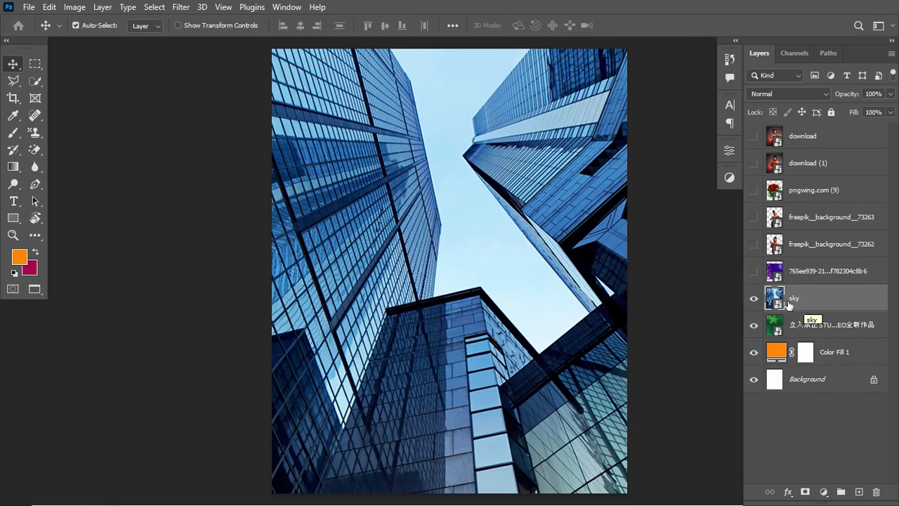
pyautogui.click(818, 93)
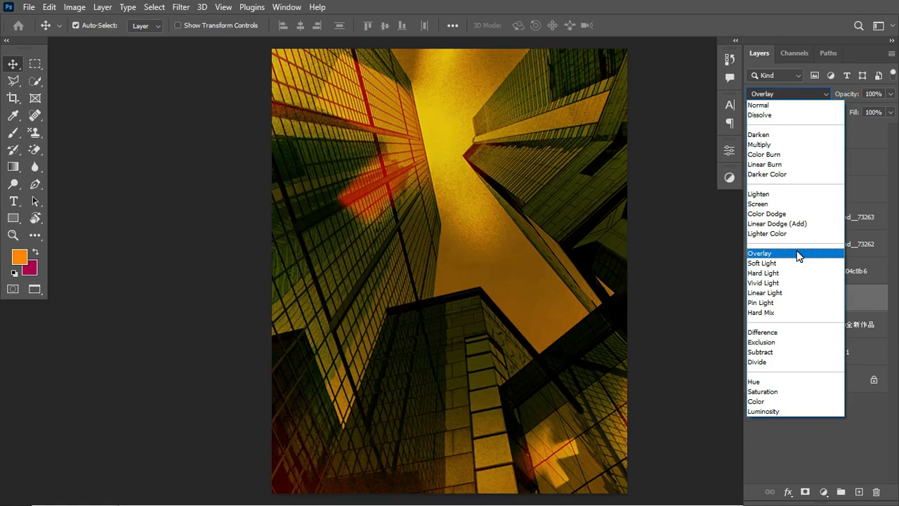
pyautogui.click(797, 253)
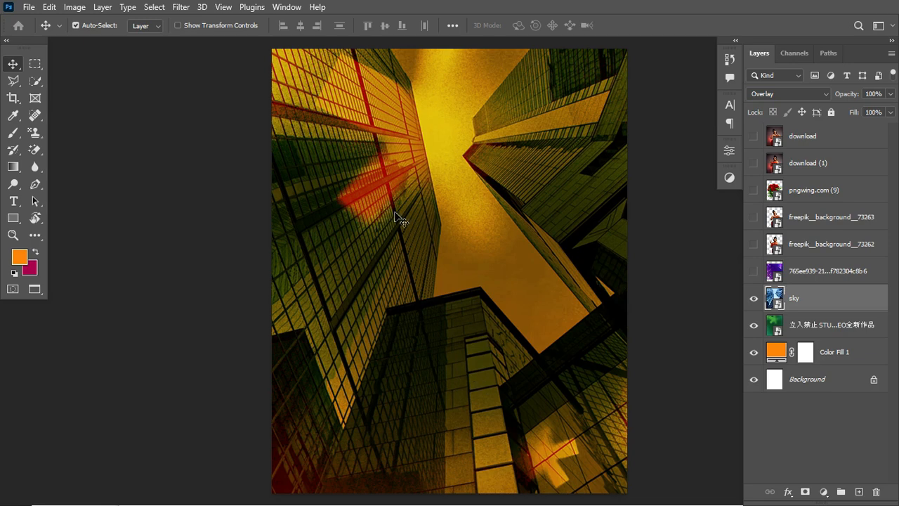
# Start a Field Blur on the sky layer with a 57 px blur pin slightly below the canvas centre
pyautogui.click(181, 7)
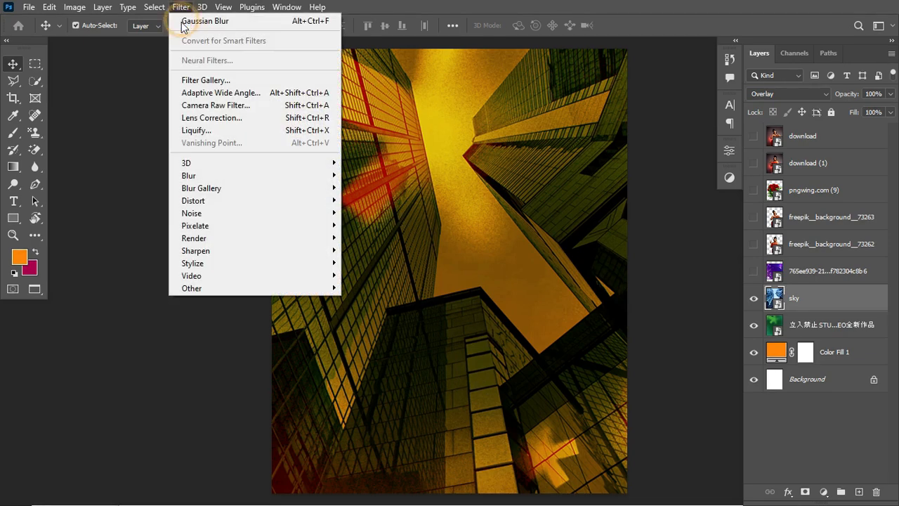
pyautogui.moveTo(320, 181)
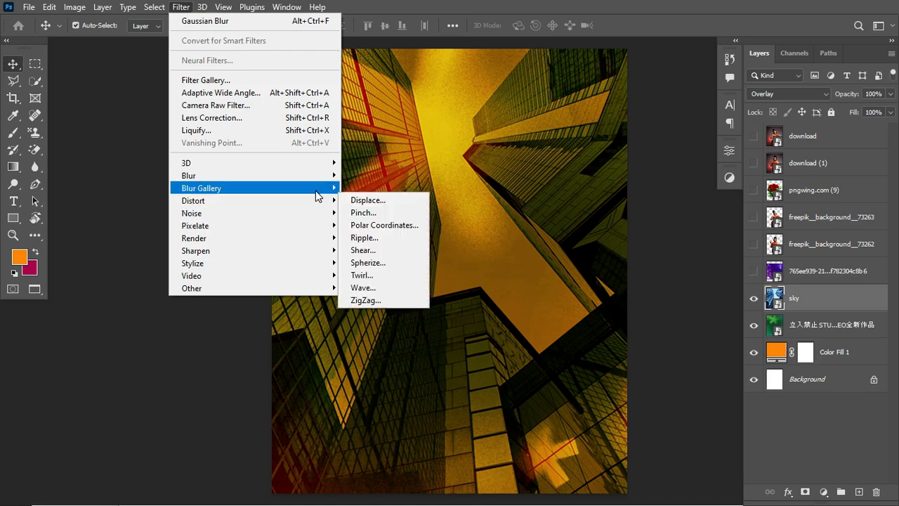
pyautogui.moveTo(314, 190)
pyautogui.click(357, 191)
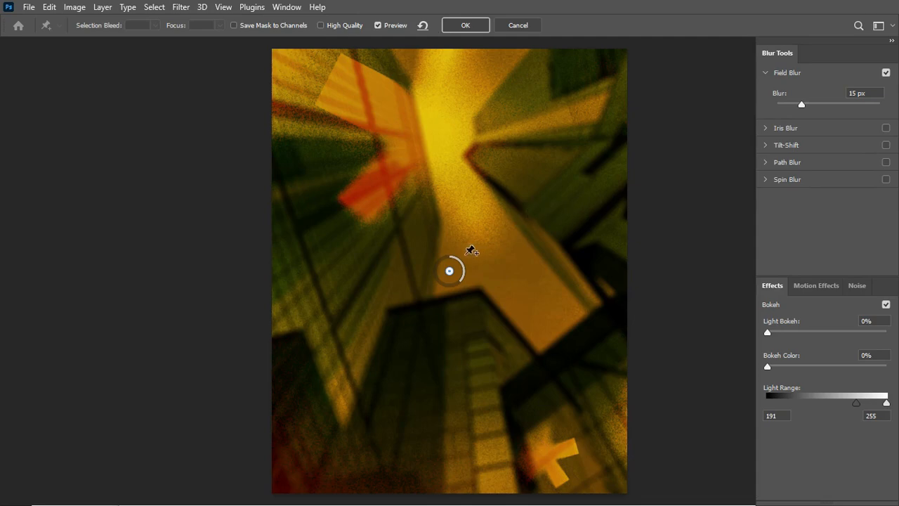
pyautogui.moveTo(450, 271); pyautogui.dragTo(453, 325)
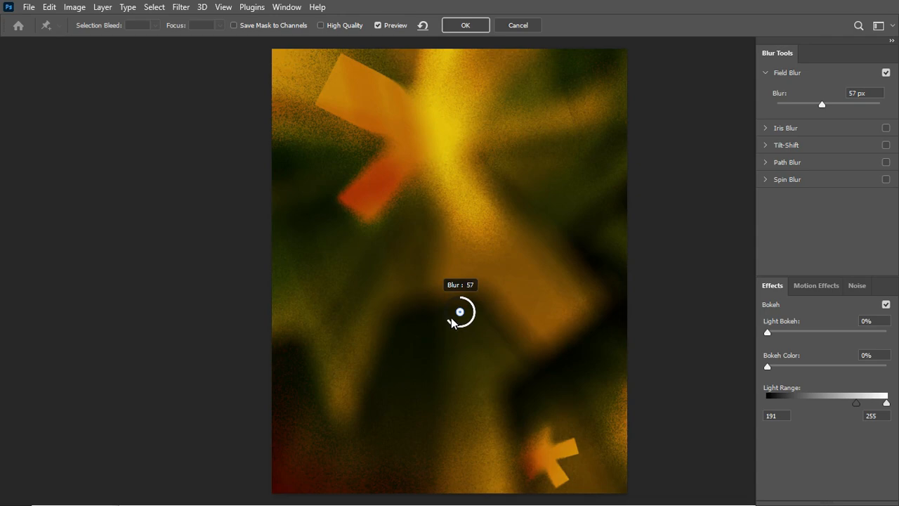
# Add Field Blur pins of 7 px on the right-hand building and 9 px on the left-hand building, apply the blur and collapse the smart filters
pyautogui.click(559, 186)
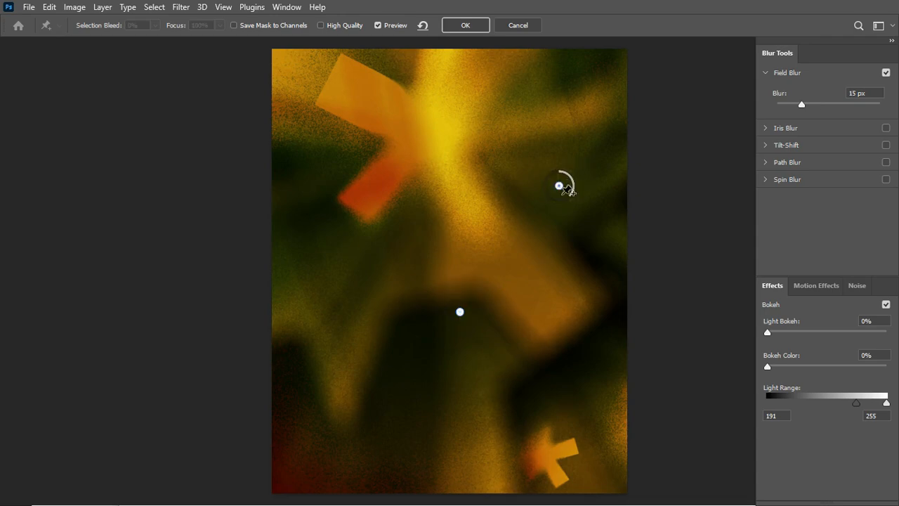
pyautogui.moveTo(571, 194); pyautogui.dragTo(571, 184)
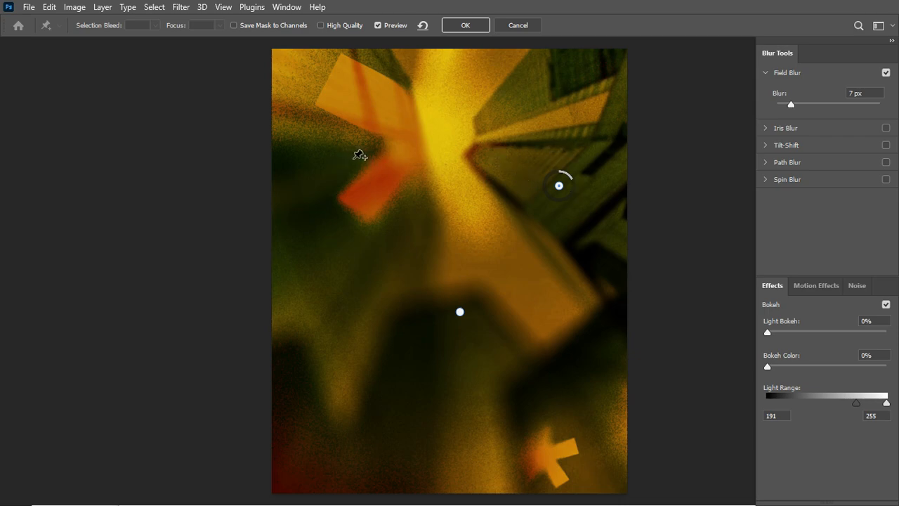
pyautogui.click(352, 156)
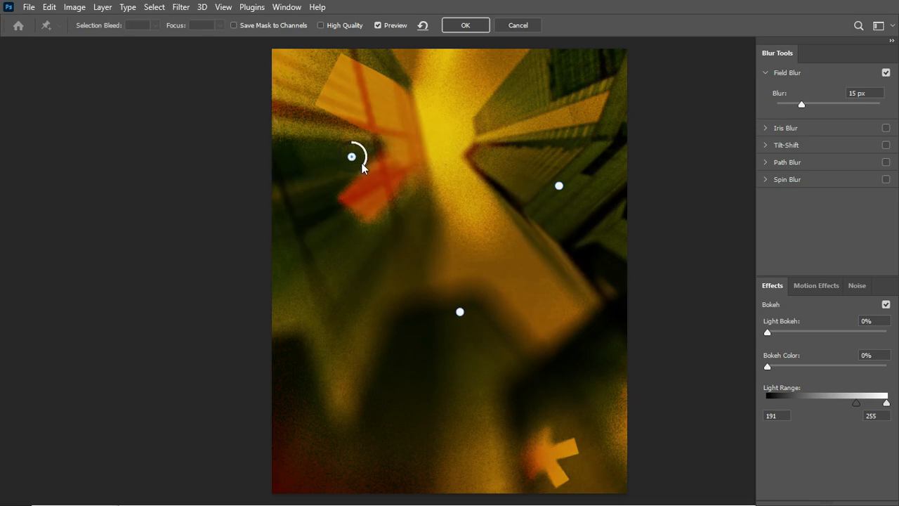
pyautogui.moveTo(367, 155); pyautogui.dragTo(364, 158)
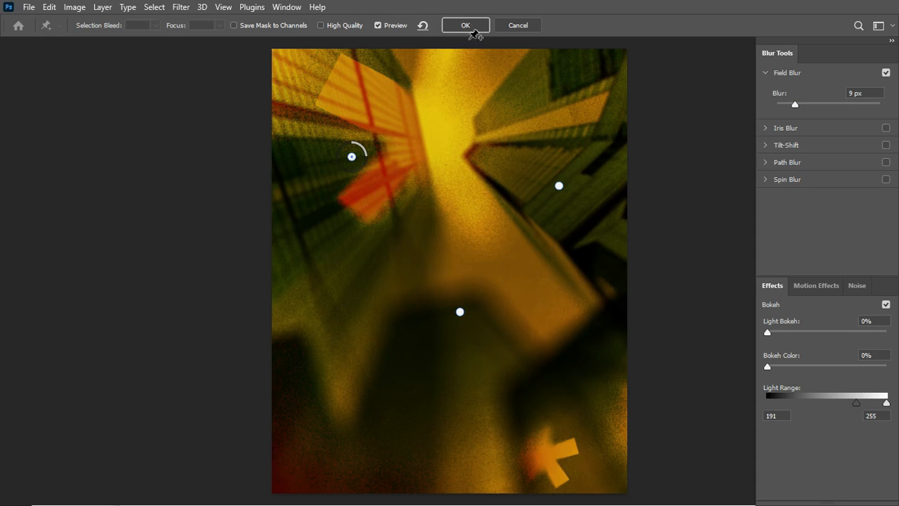
pyautogui.click(471, 28)
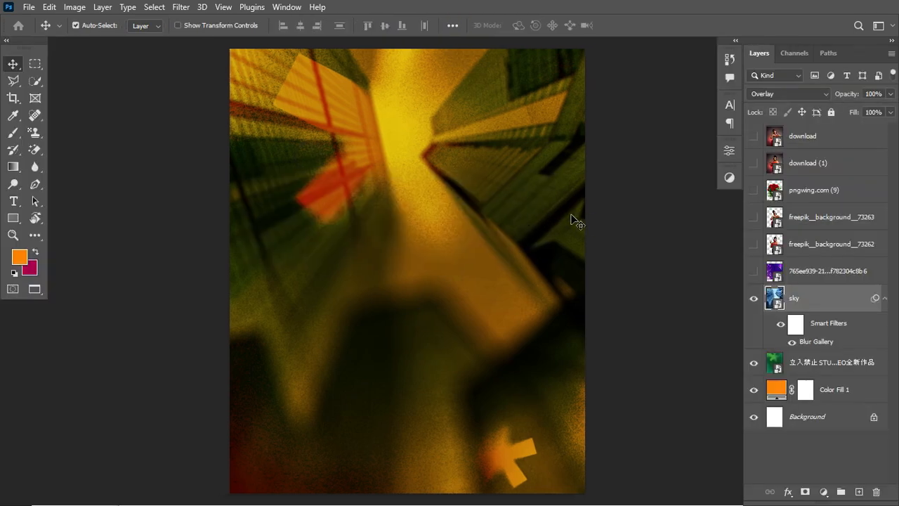
pyautogui.click(887, 301)
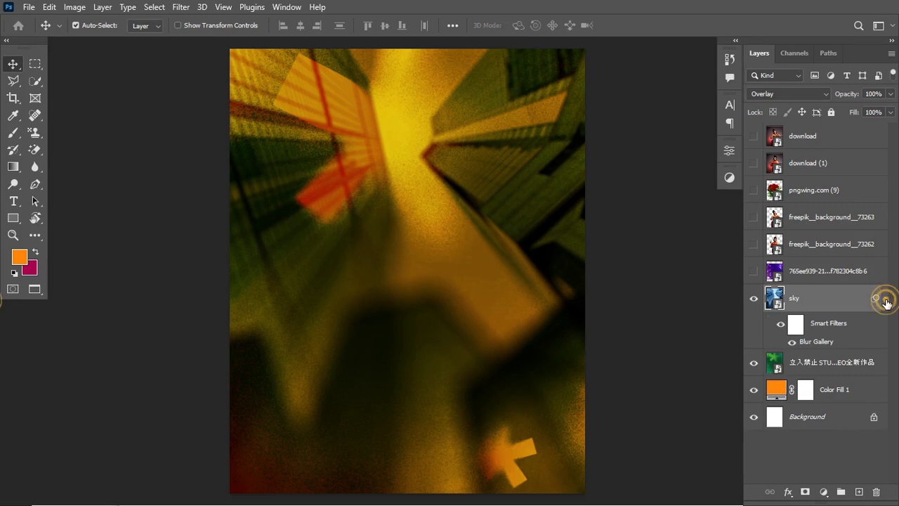
# Make the purple confetti layer visible and convert it to a Smart Object
pyautogui.click(754, 271)
pyautogui.click(838, 278)
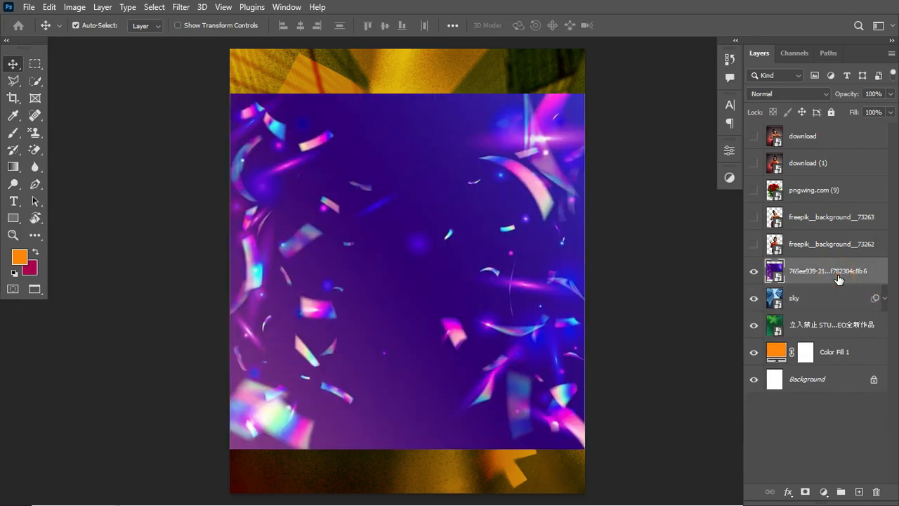
pyautogui.rightClick(838, 279)
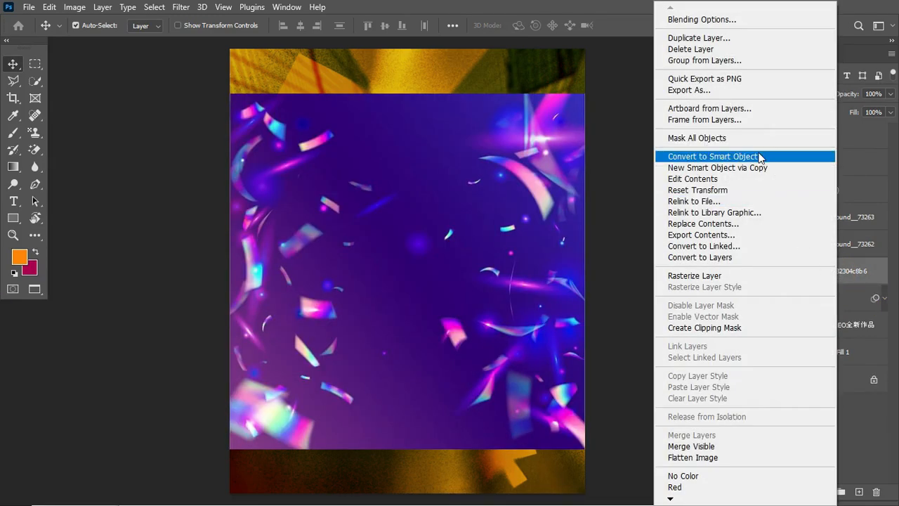
pyautogui.click(760, 157)
# Scale the purple confetti layer proportionally to about 127% to cover the canvas and set its blend mode to Lighten
pyautogui.hotkey('ctrl', 't')
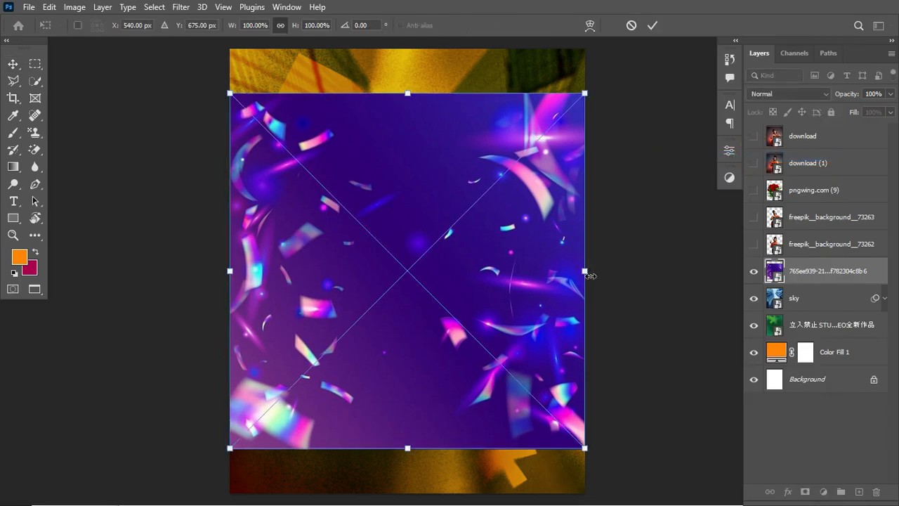
pyautogui.moveTo(591, 276); pyautogui.dragTo(636, 299)
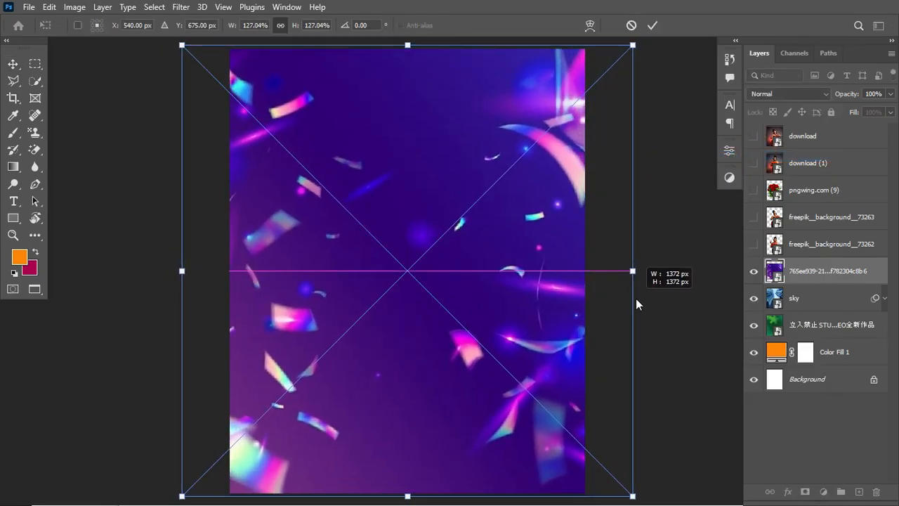
pyautogui.click(656, 27)
pyautogui.click(815, 95)
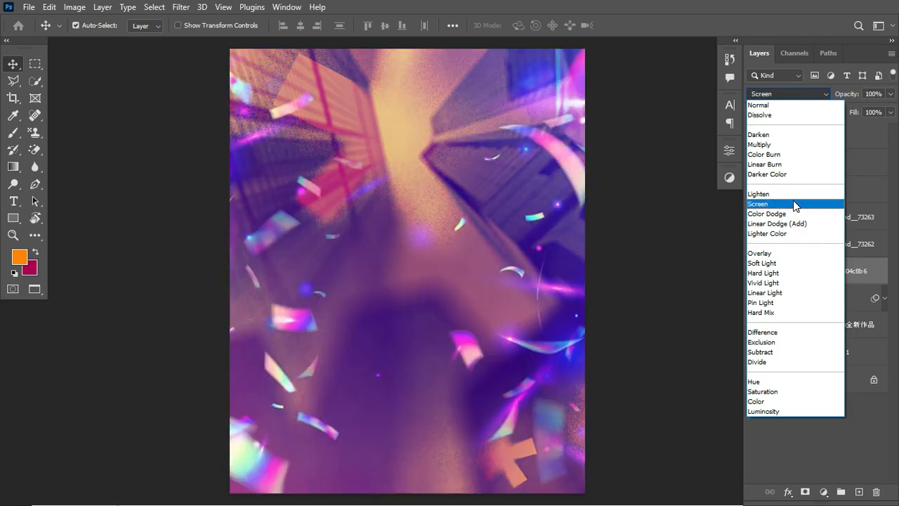
pyautogui.click(794, 196)
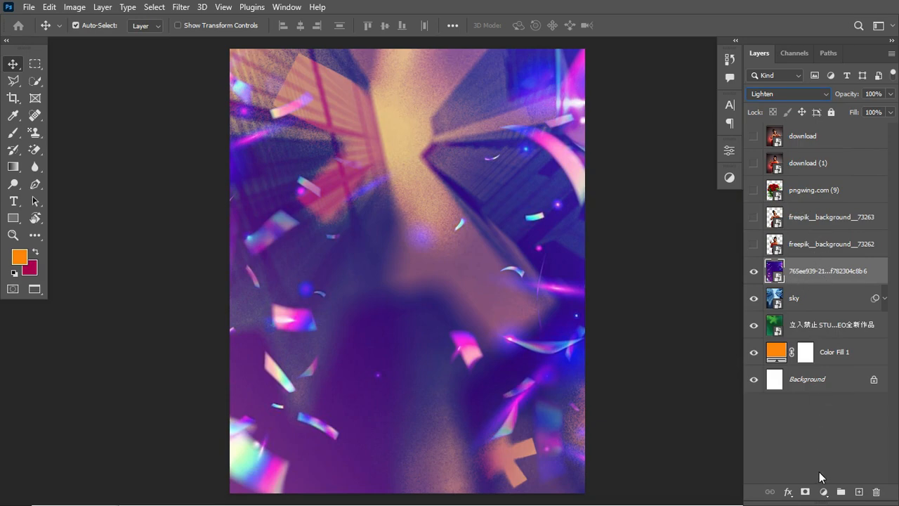
# Add a Curves adjustment layer above the confetti layer, lowering the RGB curve's white point slightly and pulling its shadows down
pyautogui.click(824, 492)
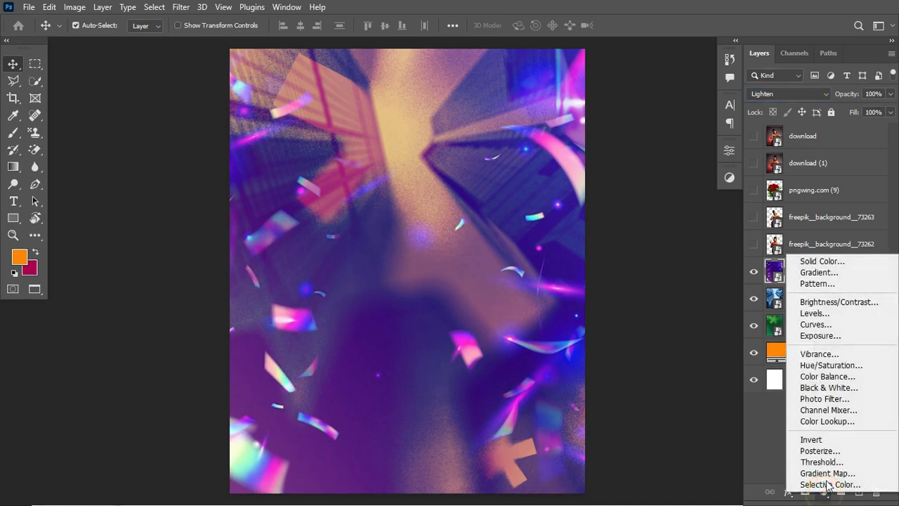
pyautogui.click(823, 324)
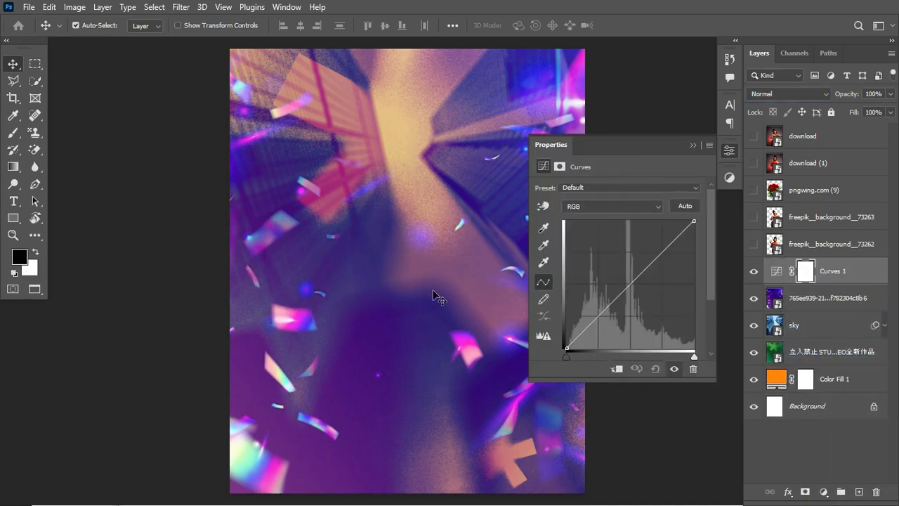
pyautogui.moveTo(698, 224); pyautogui.dragTo(693, 237)
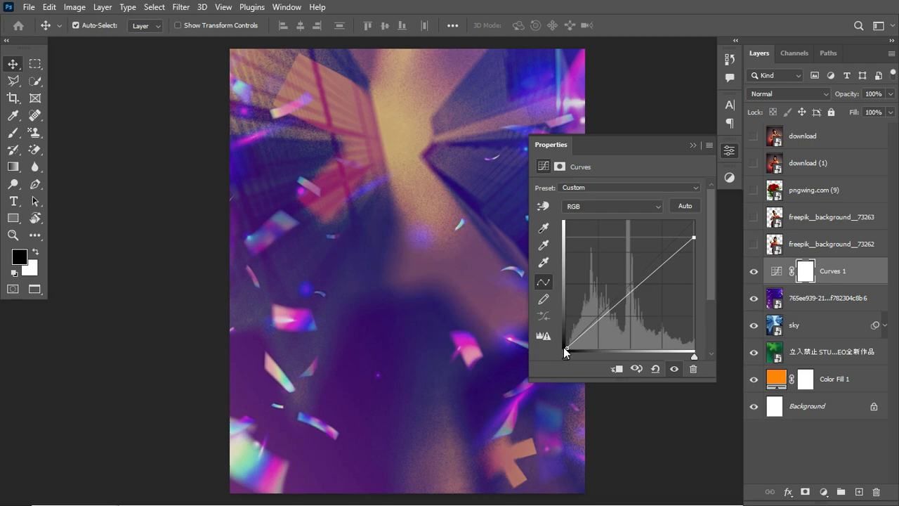
pyautogui.moveTo(595, 324); pyautogui.dragTo(598, 335)
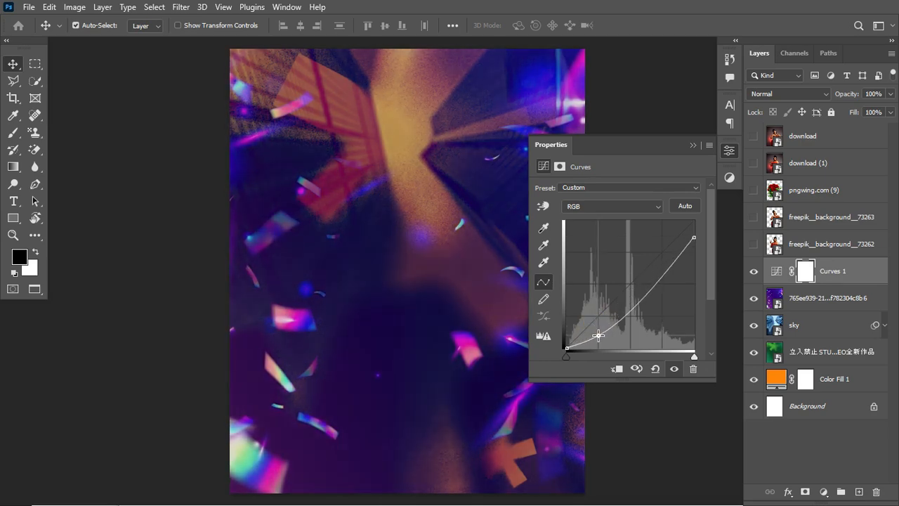
pyautogui.click(693, 146)
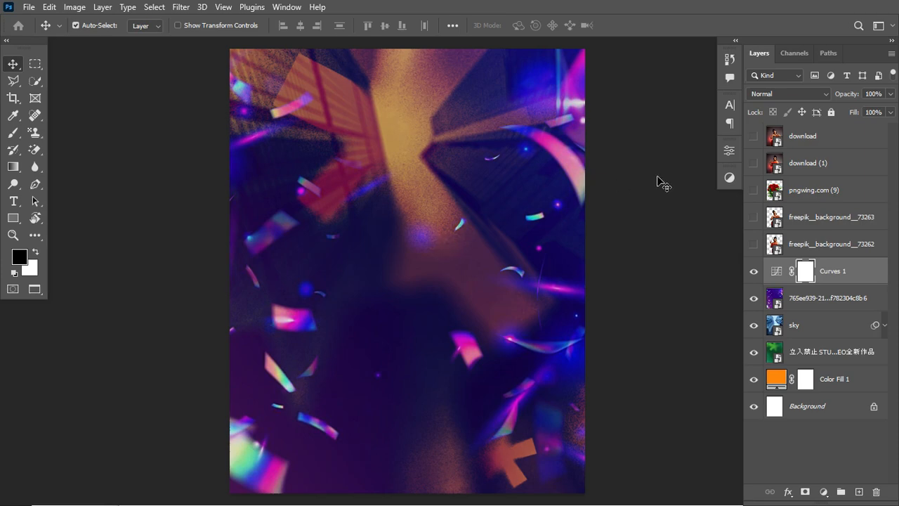
# Group all layers from Curves 1 down to Color Fill 1 and name the group BG
pyautogui.click(786, 278)
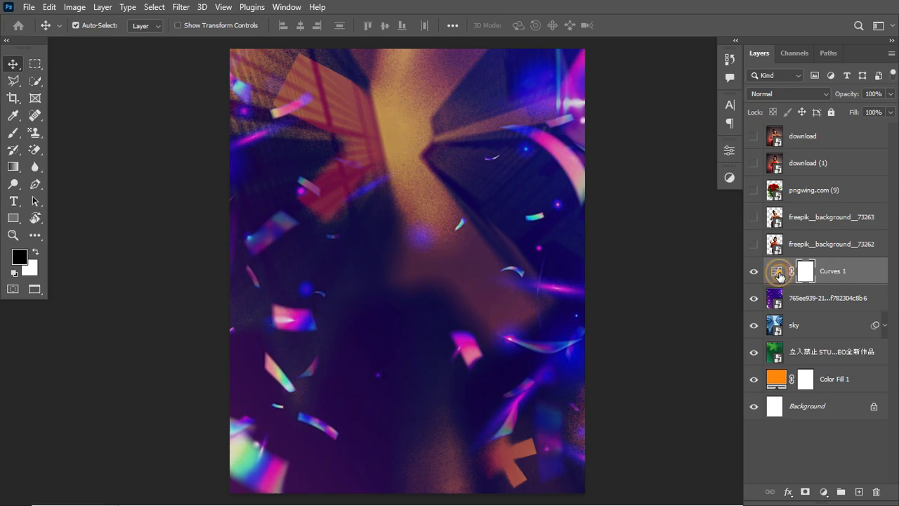
pyautogui.keyDown('shift'); pyautogui.click(841, 381); pyautogui.keyUp('shift')
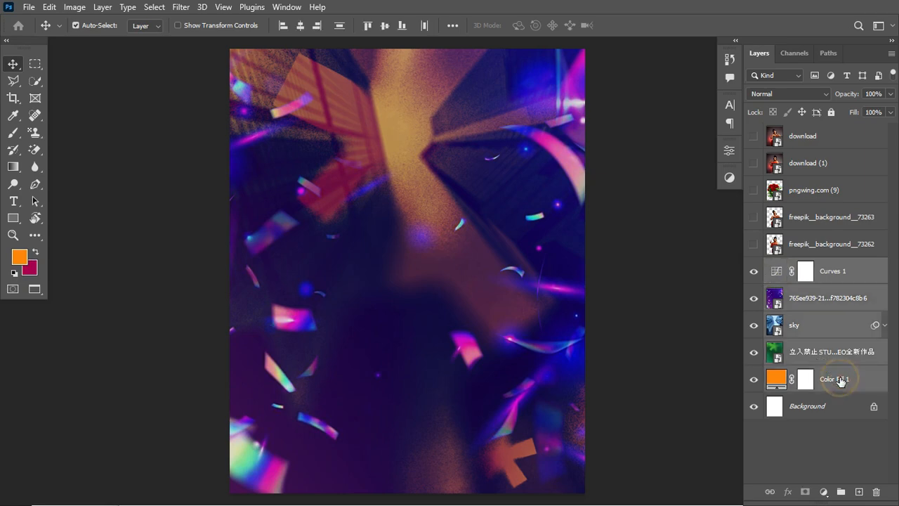
pyautogui.hotkey('ctrl', 'g')
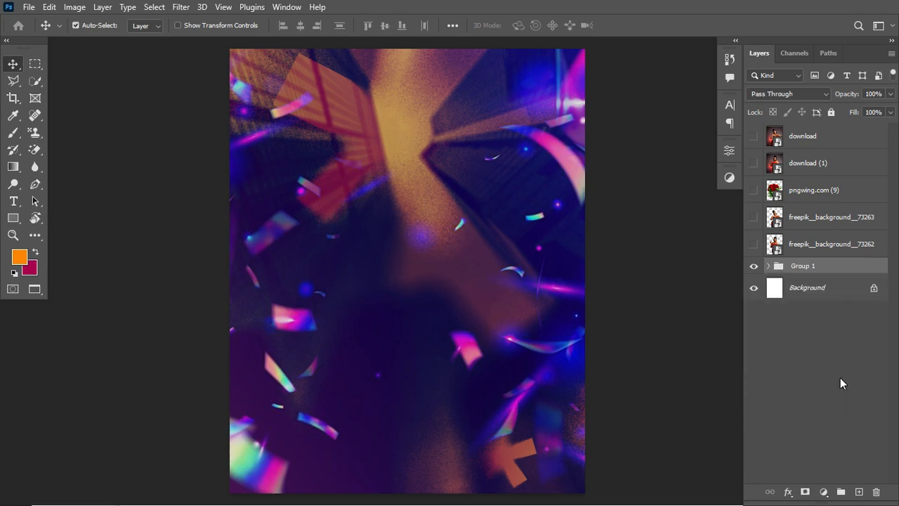
pyautogui.doubleClick(801, 267)
pyautogui.write('BG')
pyautogui.press('Return')
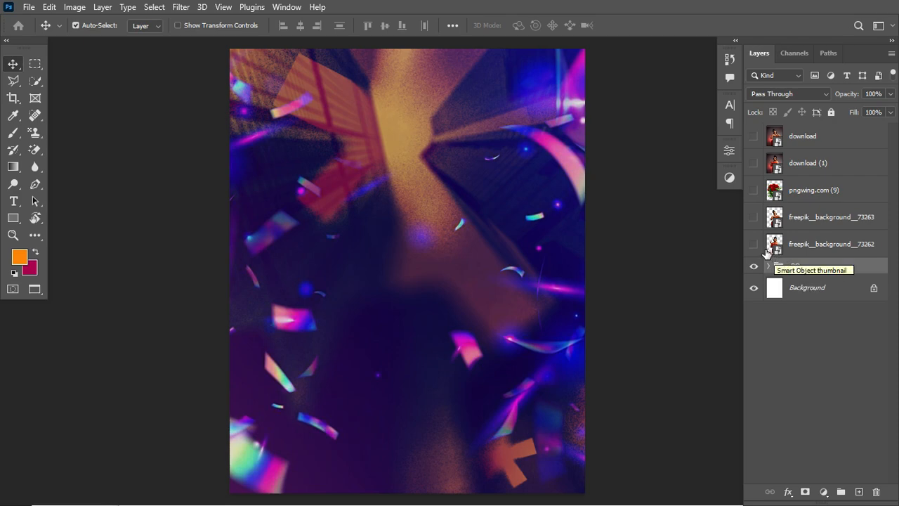
# Make the freepik__background__73262 woman layer visible, convert it to a Smart Object and move her slightly down and toward the canvas's left side
pyautogui.click(755, 246)
pyautogui.click(809, 245)
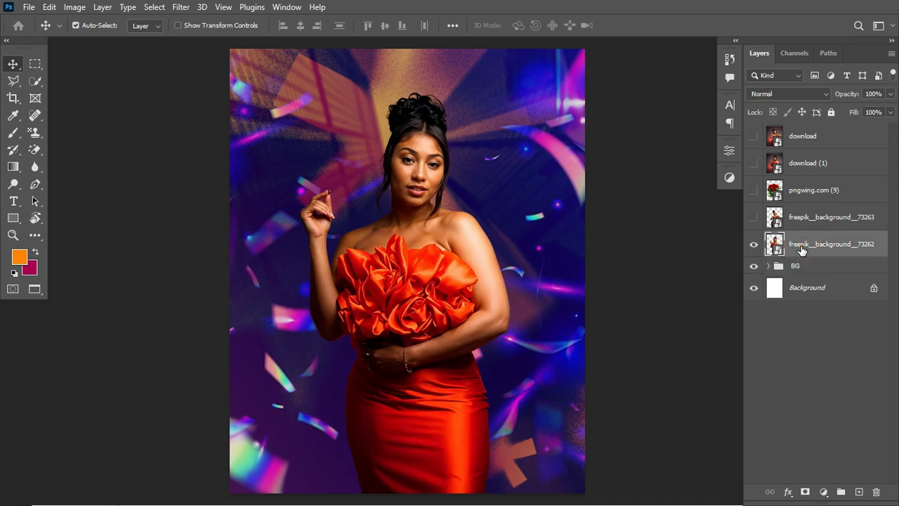
pyautogui.rightClick(812, 245)
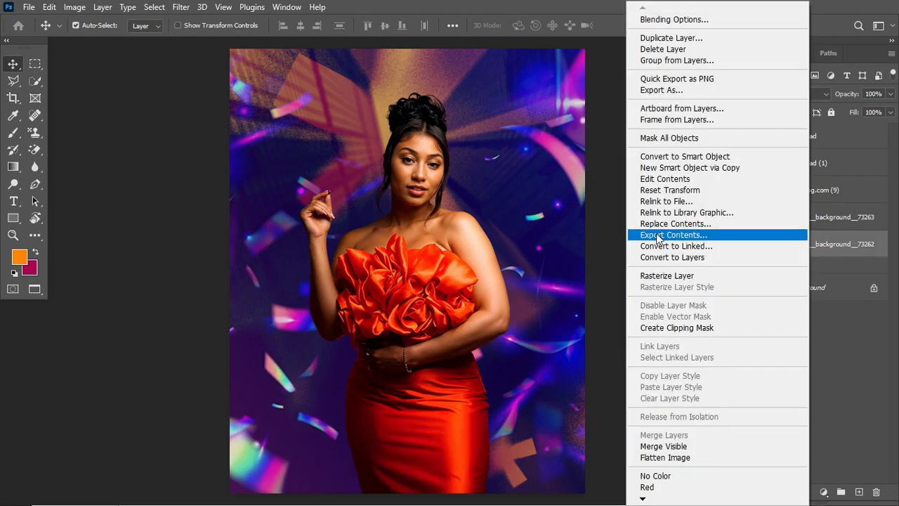
pyautogui.click(743, 154)
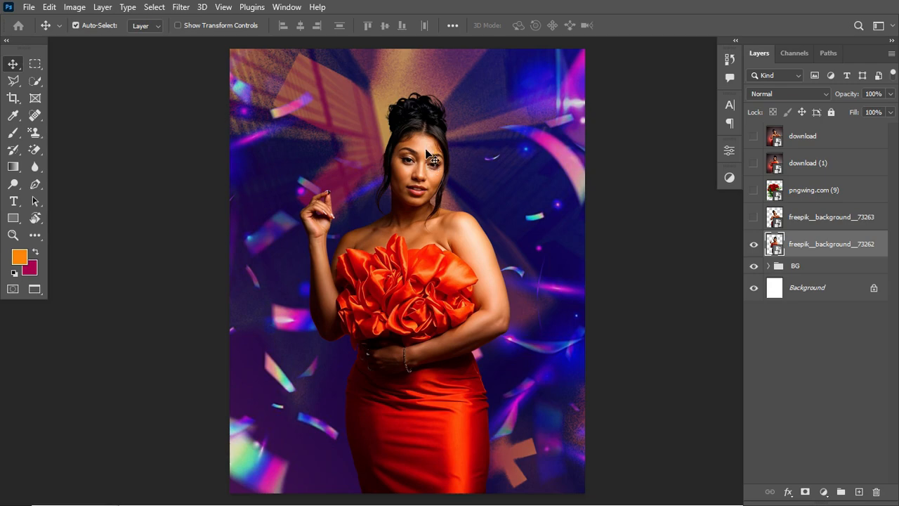
pyautogui.moveTo(427, 160); pyautogui.dragTo(379, 180)
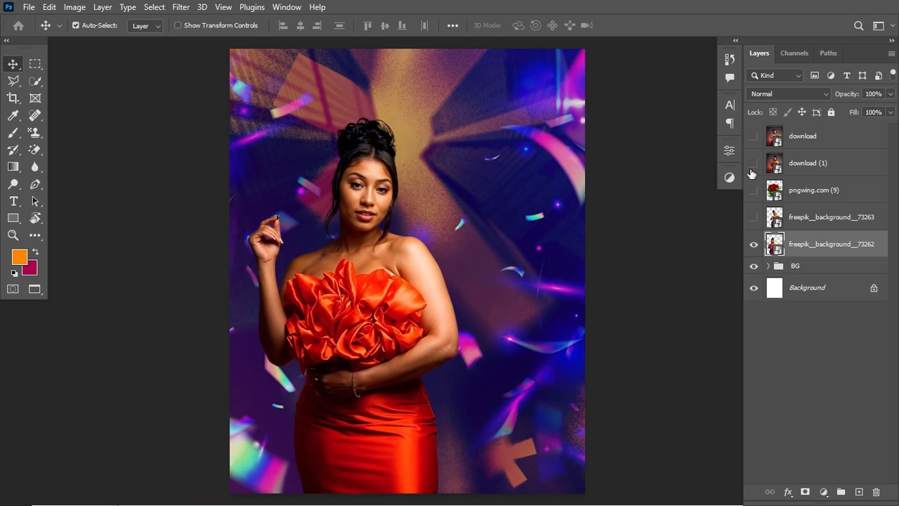
# Make the freepik__background__73263 woman layer visible and convert it to a Smart Object
pyautogui.click(754, 218)
pyautogui.click(808, 225)
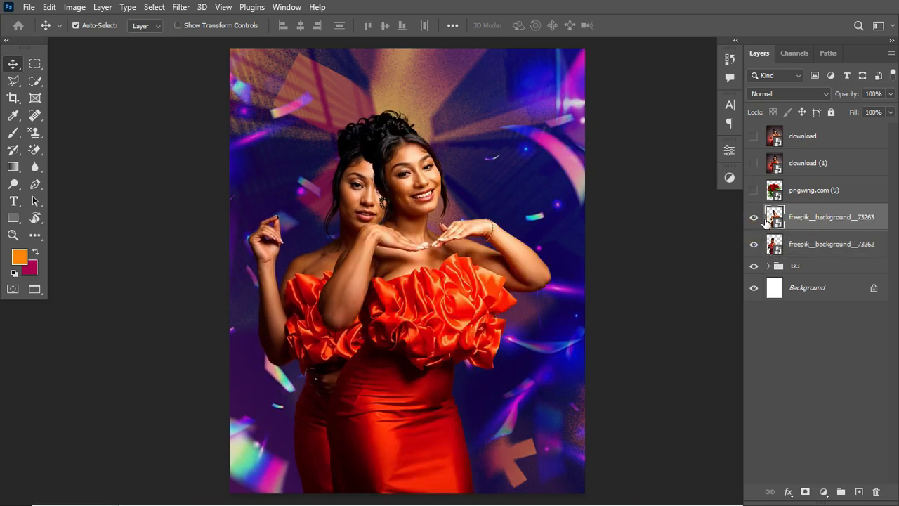
pyautogui.hotkey('ctrl', 't')
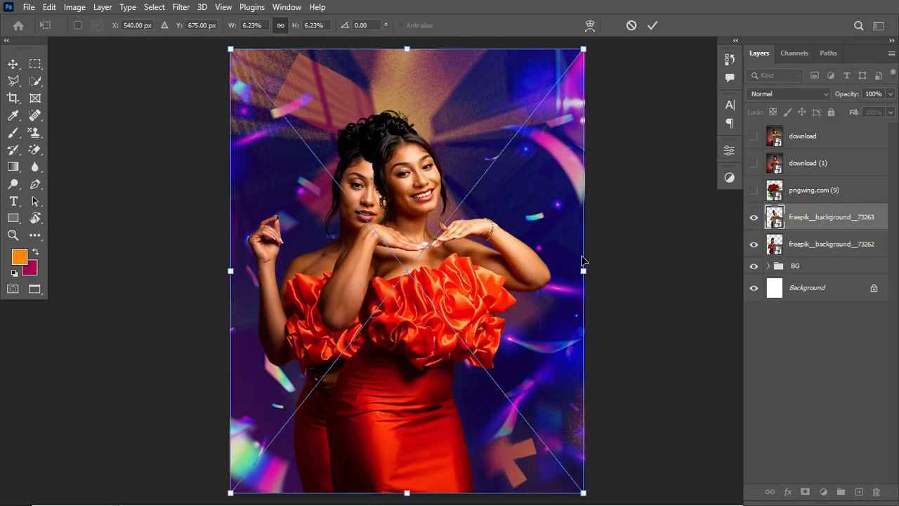
pyautogui.press('Return')
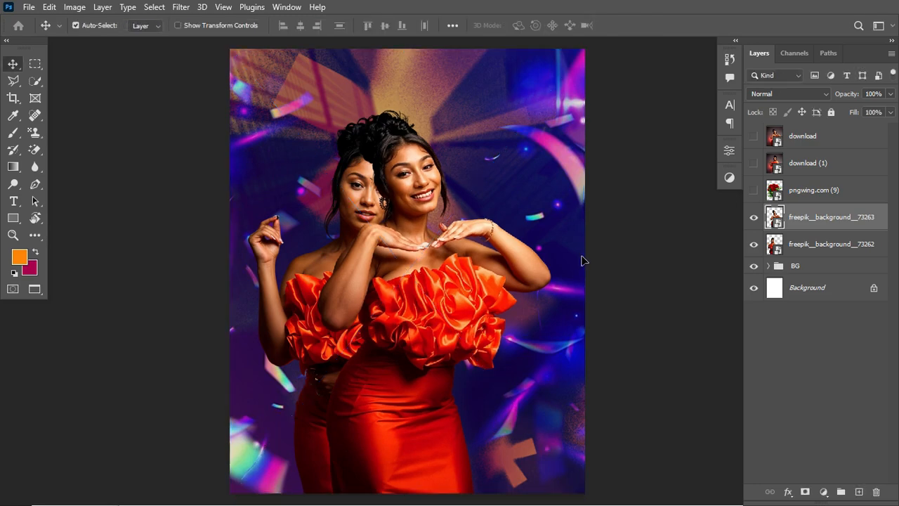
pyautogui.rightClick(820, 219)
pyautogui.click(705, 151)
# Scale the freepik__background__73263 woman proportionally to about 133% and position her large in front, toward the canvas's right side
pyautogui.hotkey('ctrl', 't')
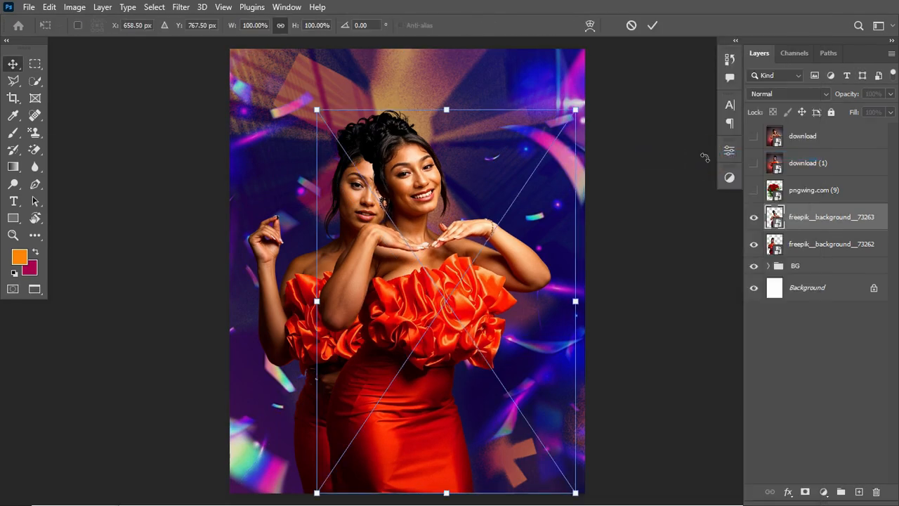
pyautogui.moveTo(576, 301); pyautogui.dragTo(660, 305)
pyautogui.moveTo(503, 310); pyautogui.dragTo(504, 338)
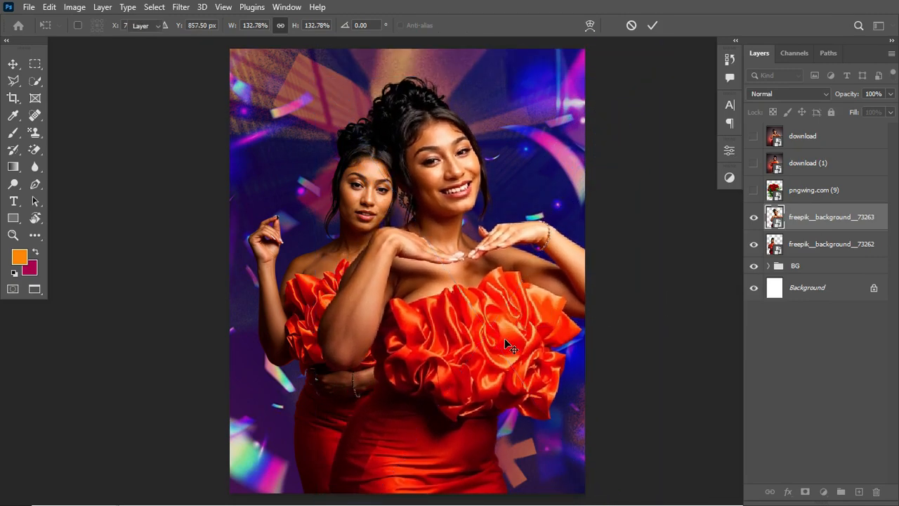
pyautogui.press('Return')
# Move the freepik__background__73262 woman slightly up and toward the canvas's left edge, behind the larger figure
pyautogui.click(826, 244)
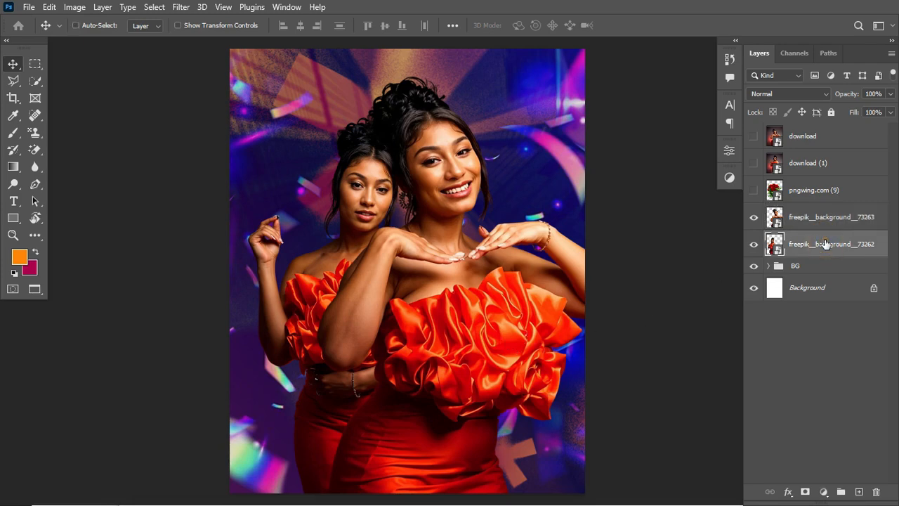
pyautogui.hotkey('ctrl', 't')
pyautogui.moveTo(372, 201); pyautogui.dragTo(354, 192)
pyautogui.click(652, 25)
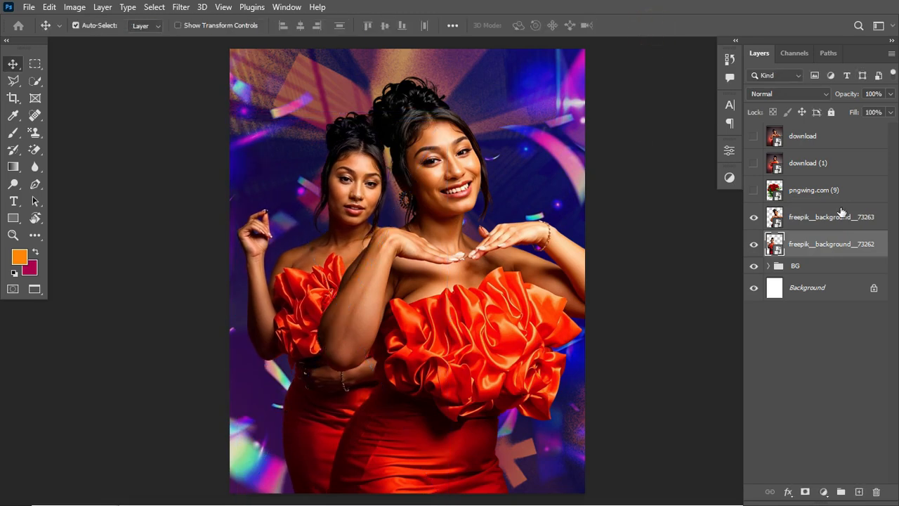
# Group the two freepik__background woman layers and name the group SUBJECT
pyautogui.keyDown('shift'); pyautogui.click(836, 219); pyautogui.keyUp('shift')
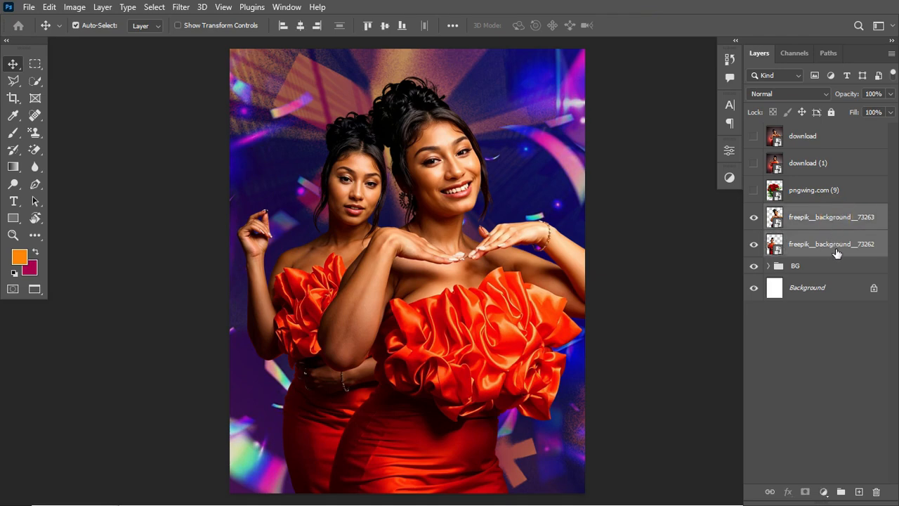
pyautogui.hotkey('ctrl', 'g')
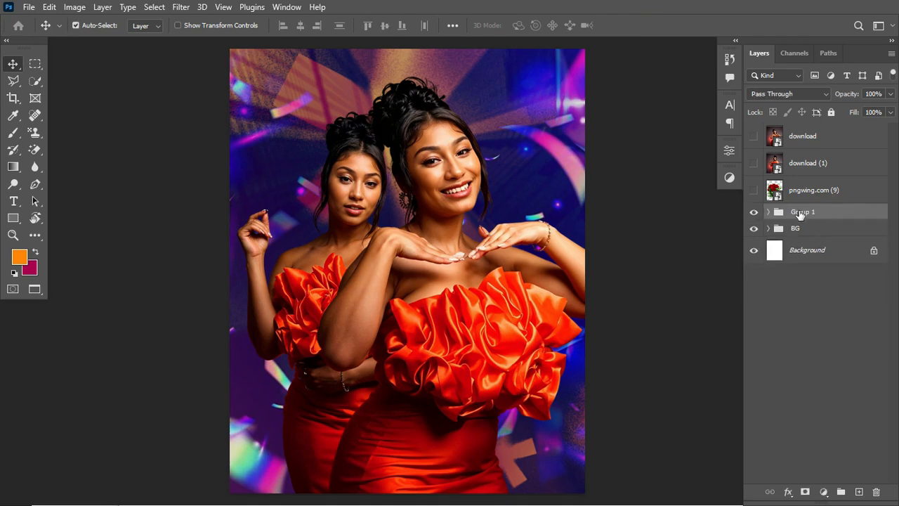
pyautogui.doubleClick(797, 212)
pyautogui.write('SUBJECT')
pyautogui.press('Return')
# Make the pngwing.com (9) rose bouquet layer visible and convert it to a Smart Object
pyautogui.click(754, 190)
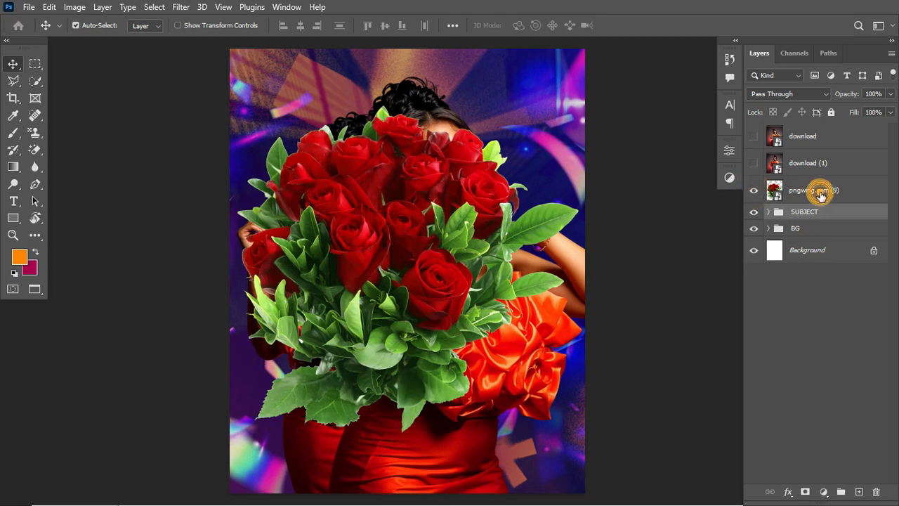
pyautogui.click(820, 194)
pyautogui.hotkey('ctrl', 't')
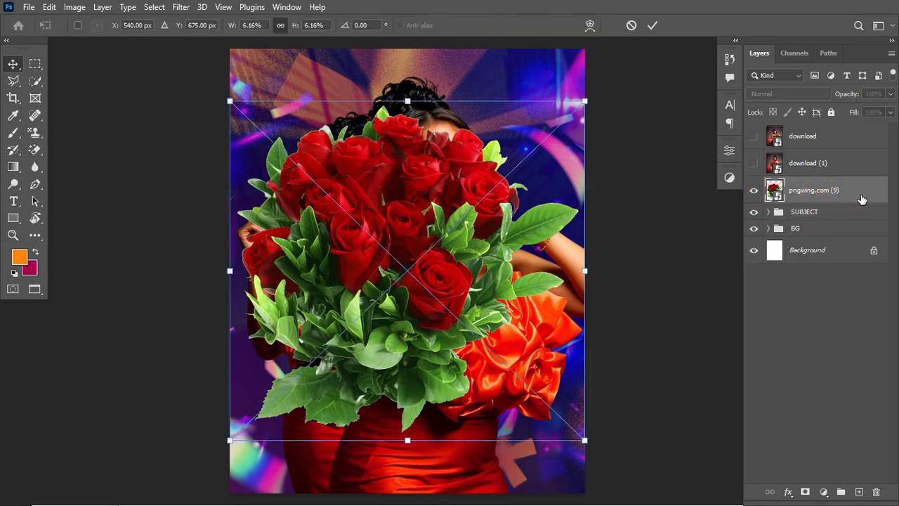
pyautogui.press('Return')
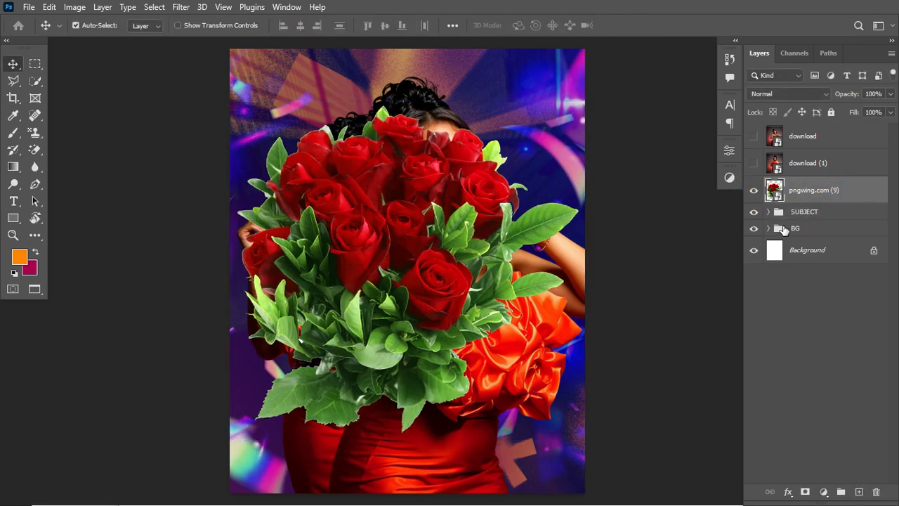
pyautogui.rightClick(856, 200)
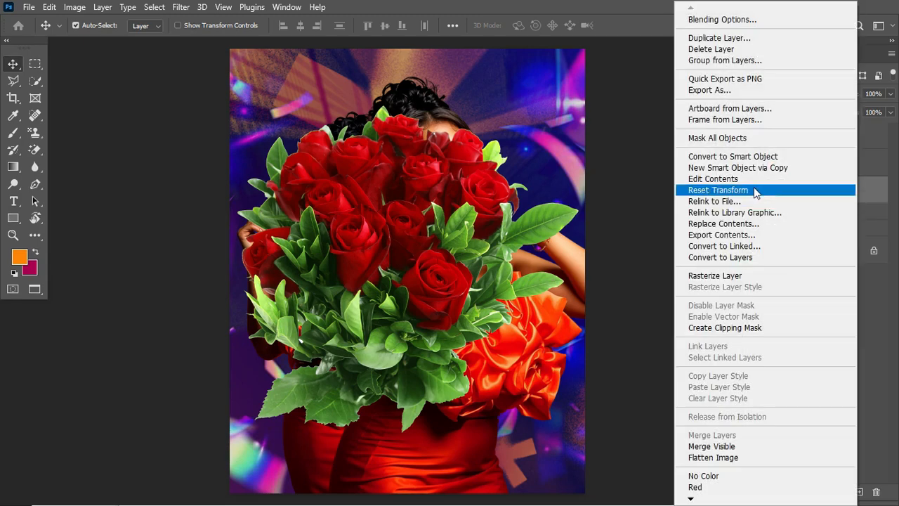
pyautogui.click(775, 156)
# Scale the rose bouquet to about 49%, rotate it about 126° and place it in the canvas's upper-left corner
pyautogui.hotkey('ctrl', 't')
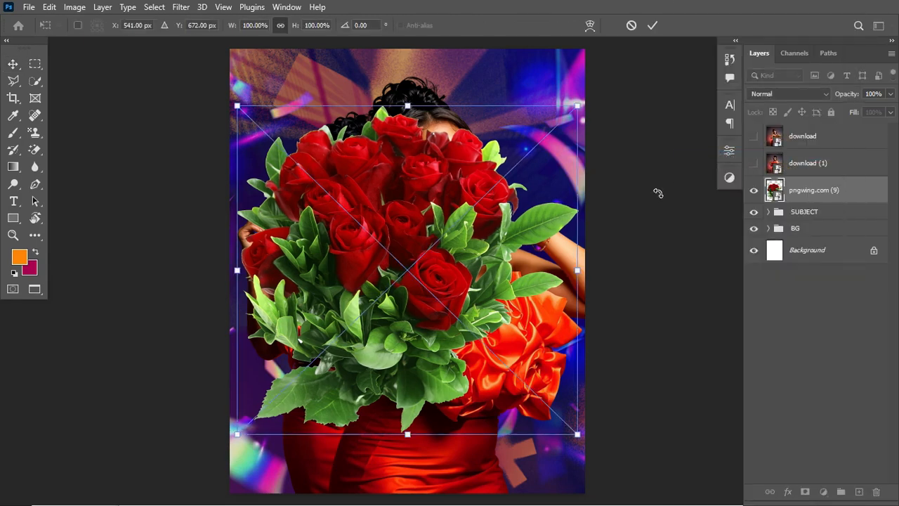
pyautogui.moveTo(576, 104); pyautogui.dragTo(402, 275)
pyautogui.moveTo(464, 259); pyautogui.dragTo(343, 476)
pyautogui.moveTo(360, 351); pyautogui.dragTo(276, 71)
pyautogui.press('Return')
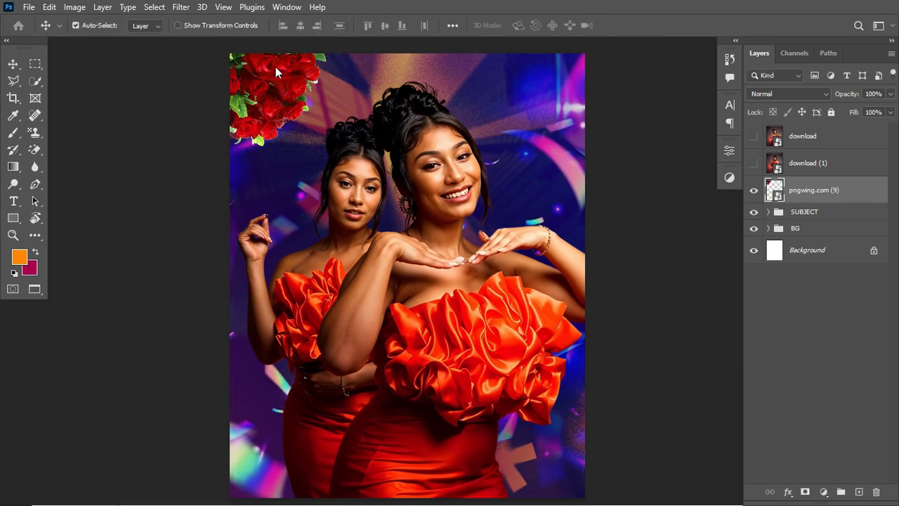
# Duplicate the rose bouquet, place the copy in the canvas's lower-right corner, rotate it to about -32° and scale it to about 53%
pyautogui.hotkey('ctrl', 'j')
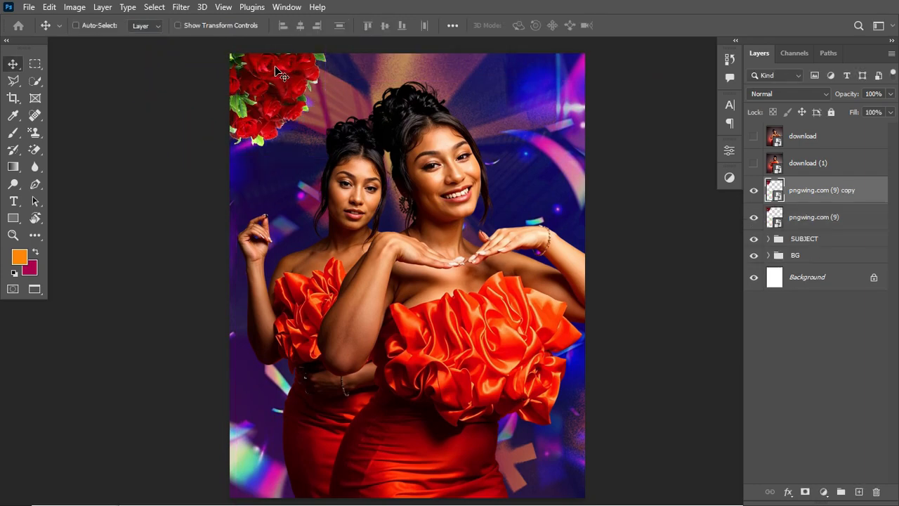
pyautogui.hotkey('ctrl', 't')
pyautogui.moveTo(414, 278); pyautogui.dragTo(487, 373)
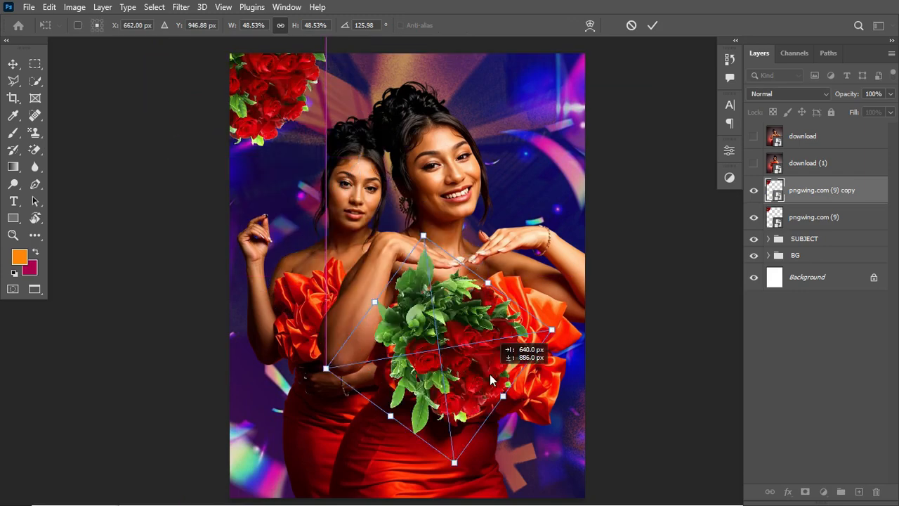
pyautogui.moveTo(578, 328); pyautogui.dragTo(524, 463)
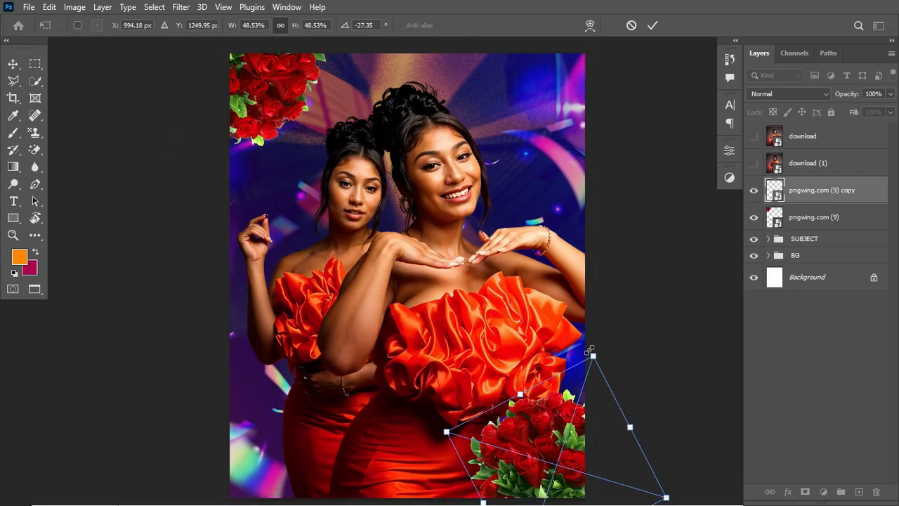
pyautogui.moveTo(590, 349); pyautogui.dragTo(596, 332)
pyautogui.press('Return')
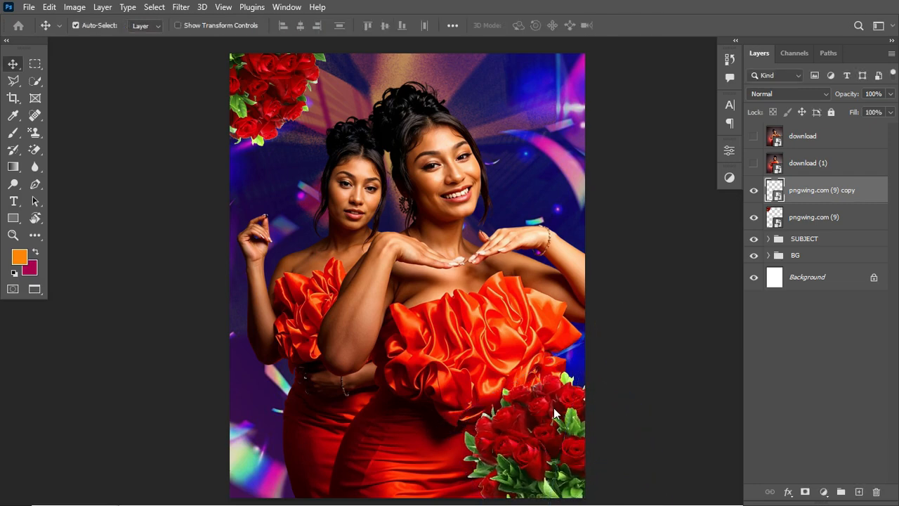
pyautogui.moveTo(545, 430); pyautogui.dragTo(546, 438)
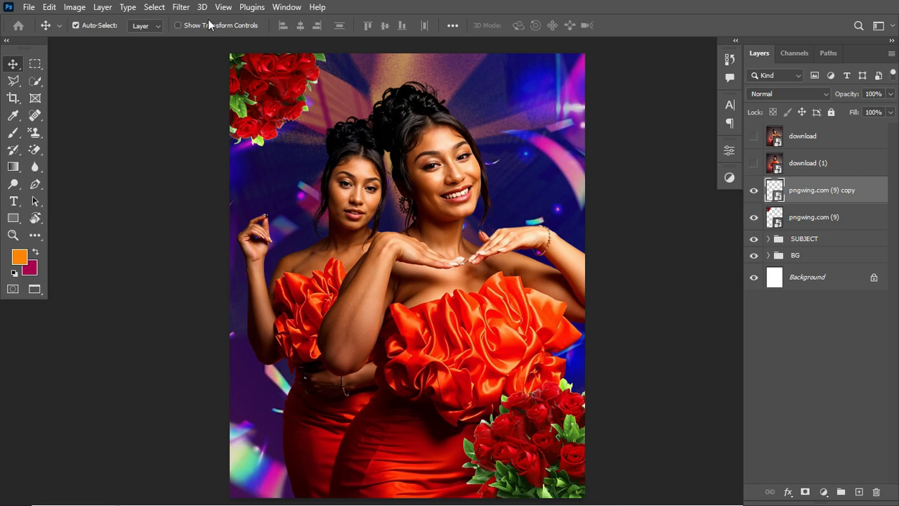
# Apply a Gaussian Blur with a 3.7-pixel radius to the bouquet copy and collapse its smart filter list
pyautogui.click(185, 9)
pyautogui.moveTo(250, 183)
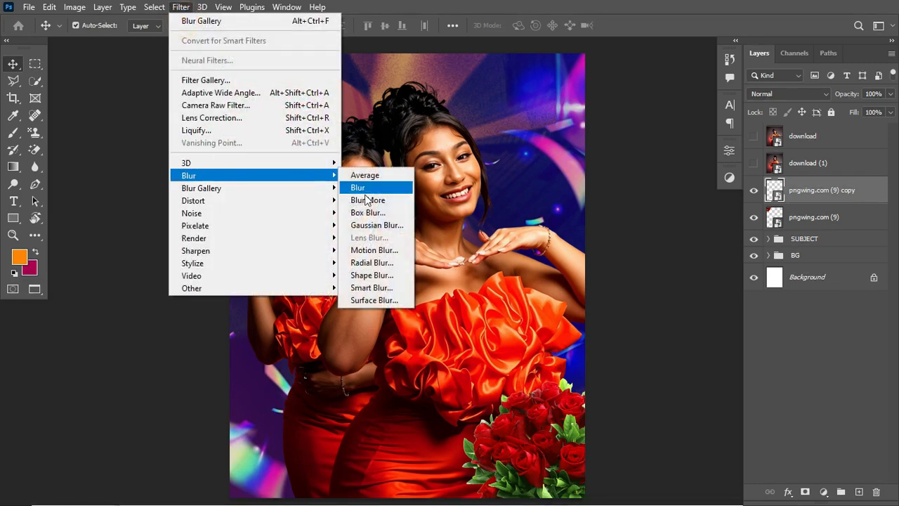
pyautogui.click(369, 226)
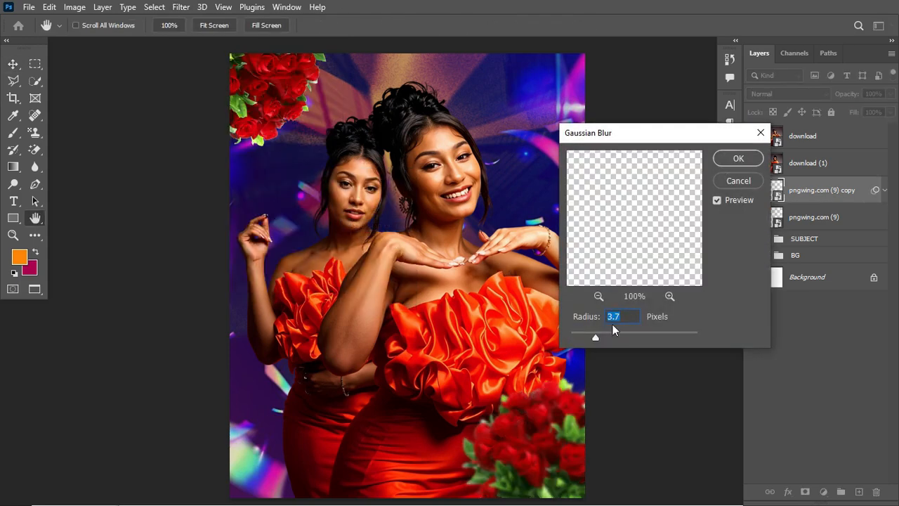
pyautogui.click(737, 159)
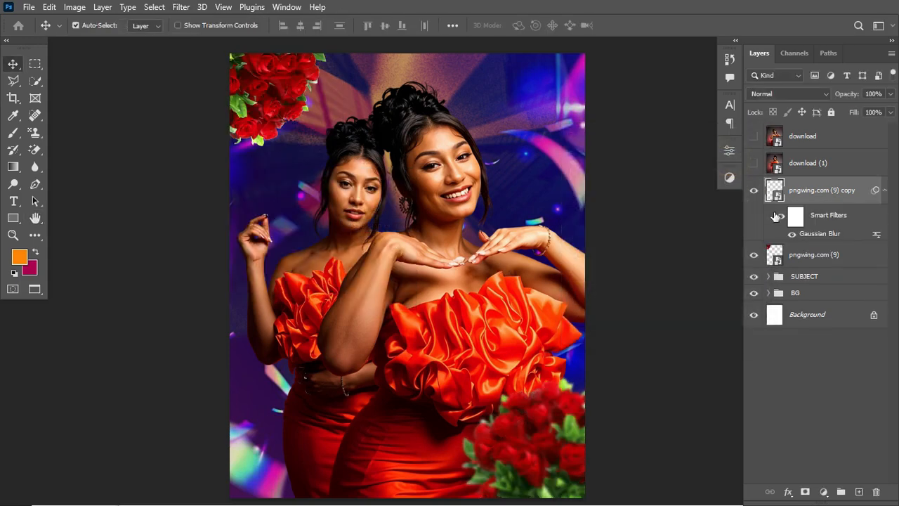
pyautogui.click(884, 193)
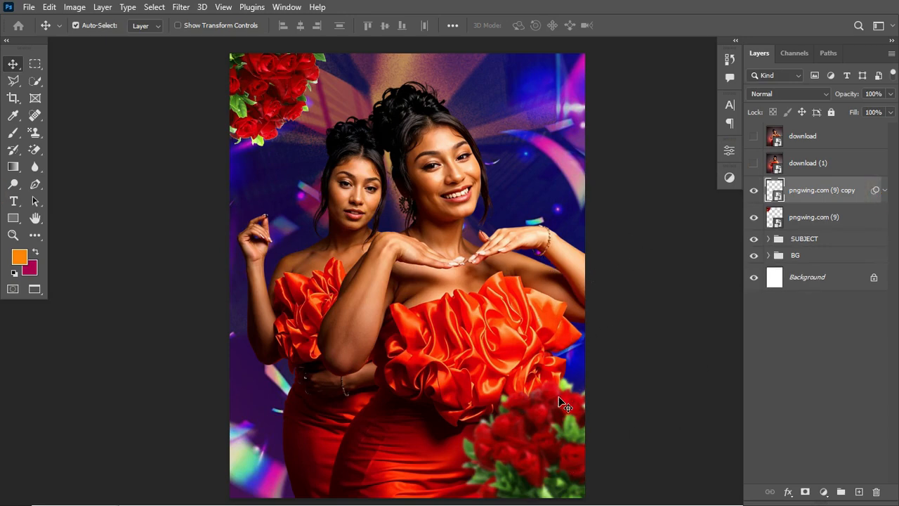
# Add a Solid Color fill layer in #FC2005 above the bouquet copy and clip it to that layer
pyautogui.click(825, 494)
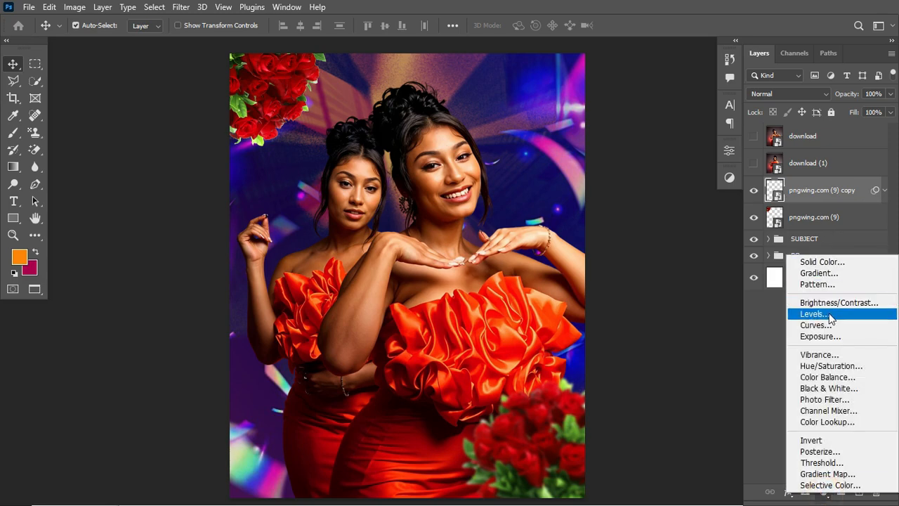
pyautogui.click(837, 262)
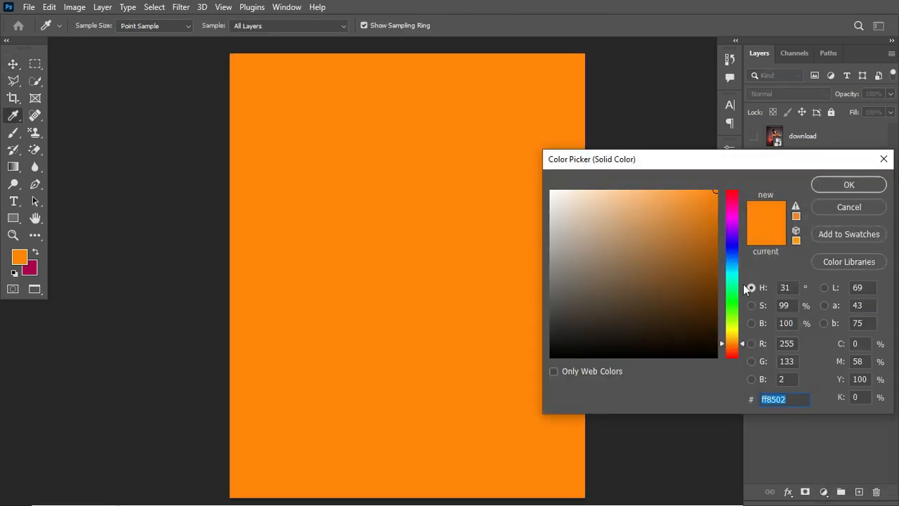
pyautogui.write('F')
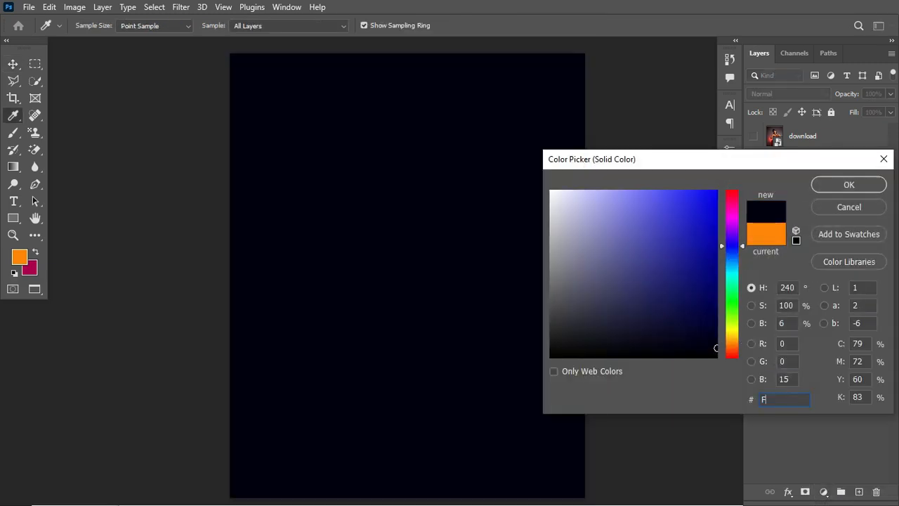
pyautogui.write('C2005')
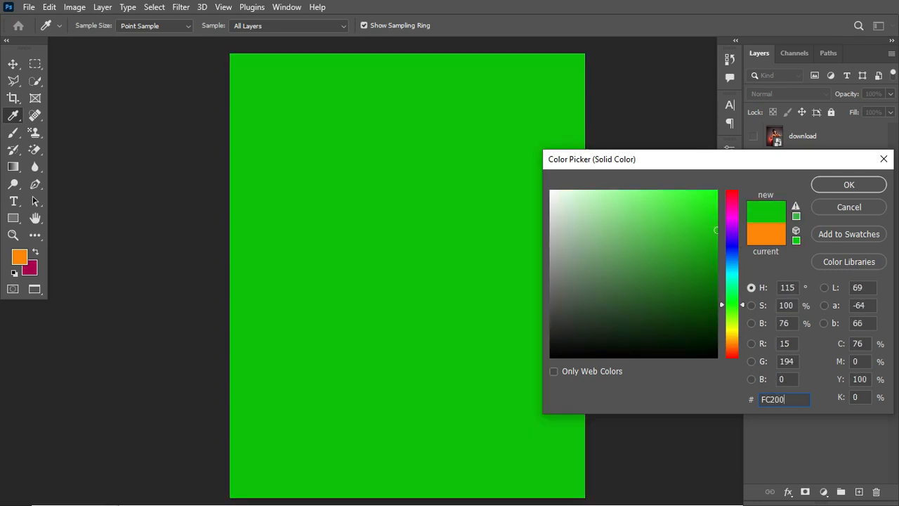
pyautogui.click(858, 186)
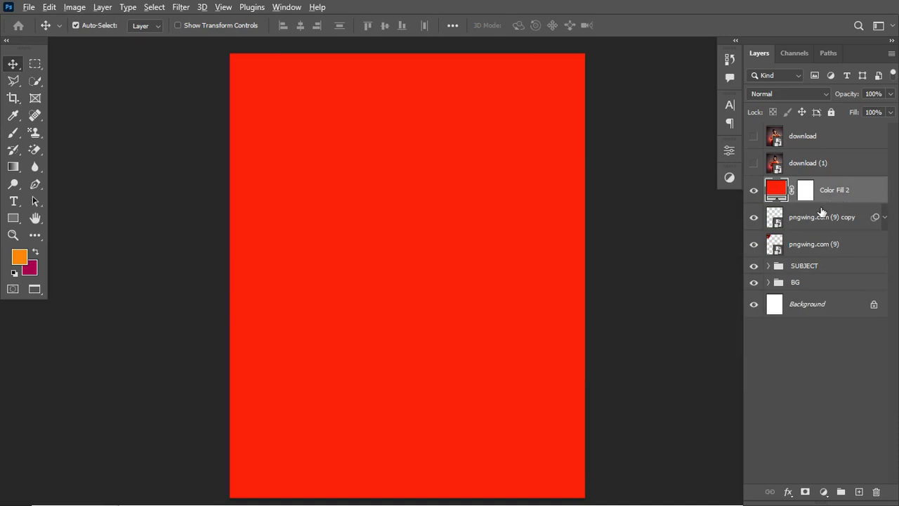
pyautogui.moveTo(842, 199)
pyautogui.mouseDown()
pyautogui.moveTo(827, 223)
pyautogui.moveTo(830, 202)
pyautogui.mouseUp()
pyautogui.keyDown('alt'); pyautogui.click(829, 203); pyautogui.keyUp('alt')
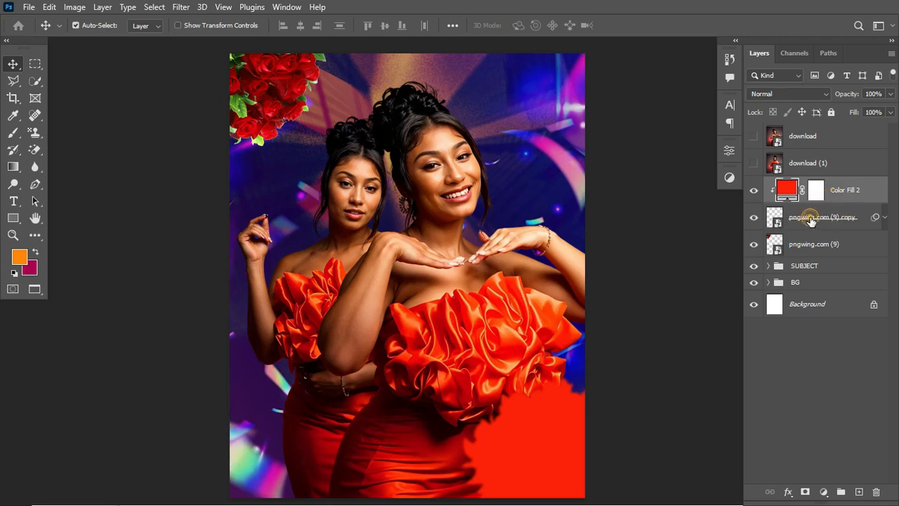
# Set the blend mode of the clipped red fill layer to Color
pyautogui.click(808, 218)
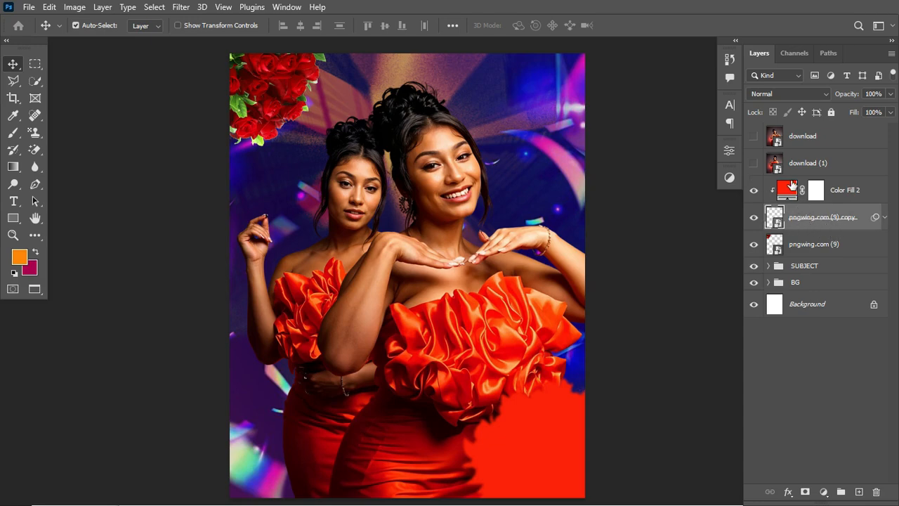
pyautogui.click(794, 185)
pyautogui.click(795, 95)
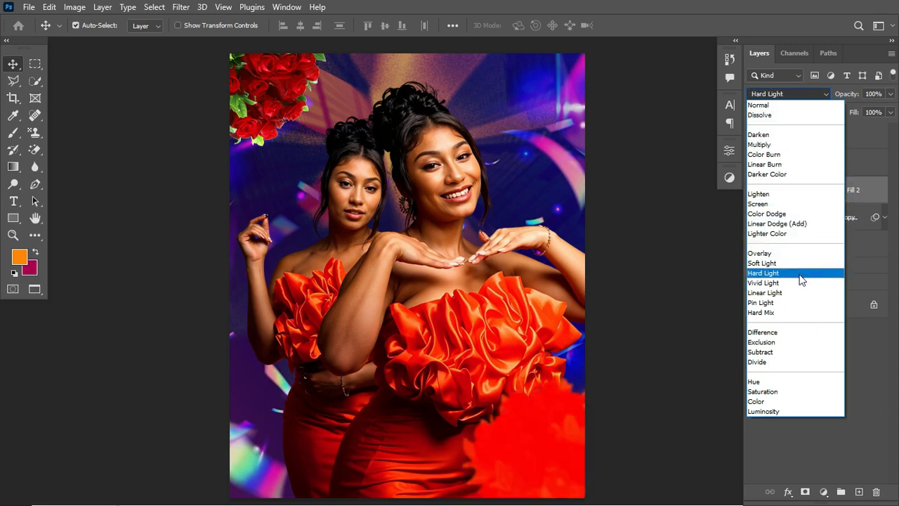
pyautogui.click(794, 401)
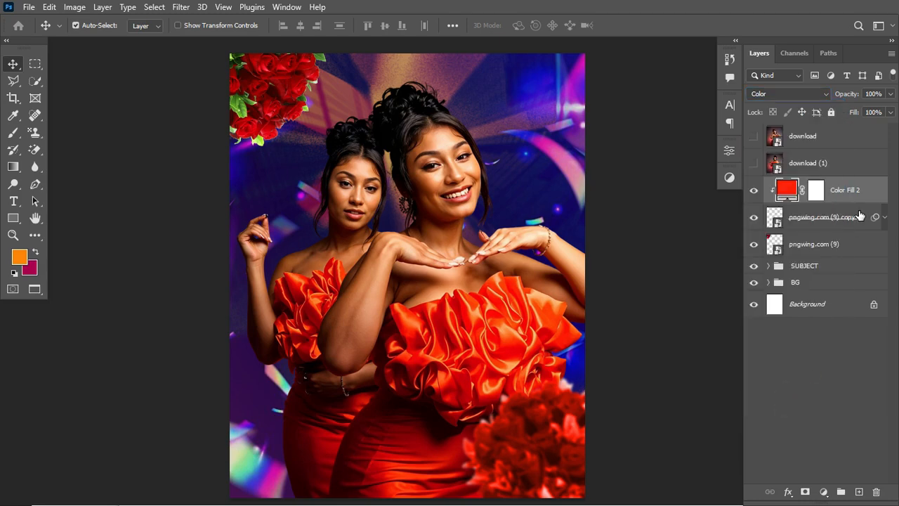
# Enlarge the blurred bouquet copy slightly in the canvas's lower-right corner
pyautogui.hotkey('ctrl', 't')
pyautogui.press('Return')
pyautogui.click(850, 222)
pyautogui.hotkey('ctrl', 't')
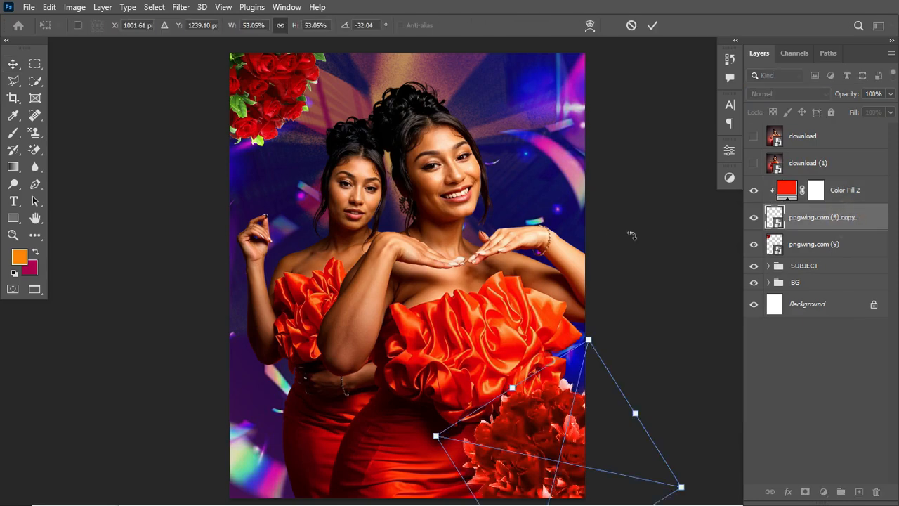
pyautogui.moveTo(591, 330); pyautogui.dragTo(593, 317)
pyautogui.press('Return')
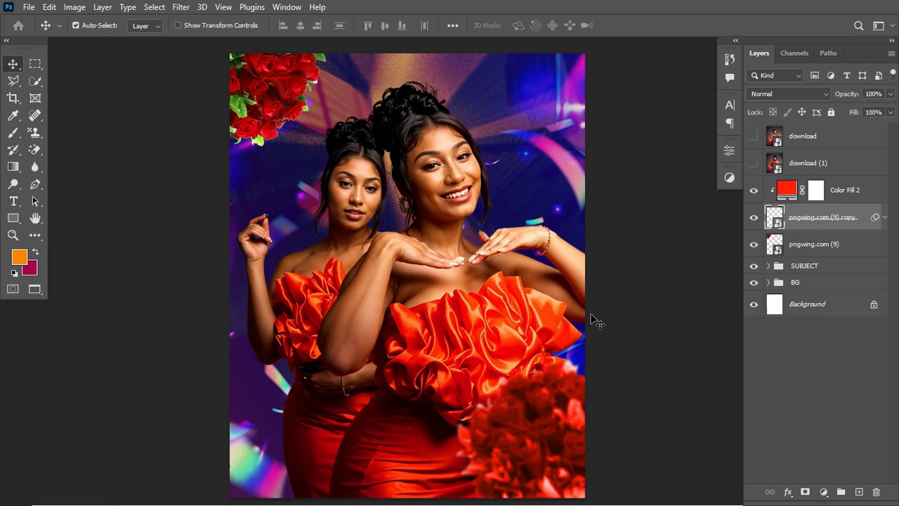
# Delete the two hidden source photo layers, download and download (1)
pyautogui.click(822, 164)
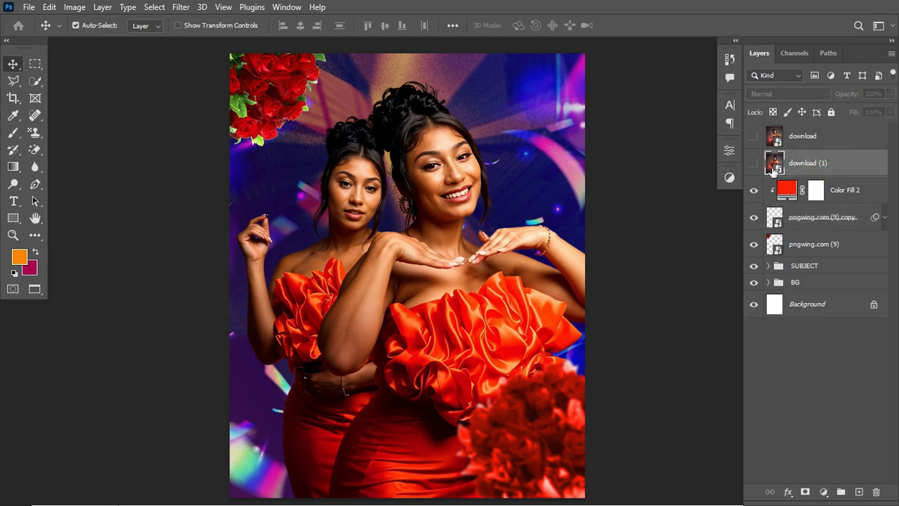
pyautogui.click(754, 163)
pyautogui.click(756, 137)
pyautogui.keyDown('shift'); pyautogui.click(829, 139); pyautogui.keyUp('shift')
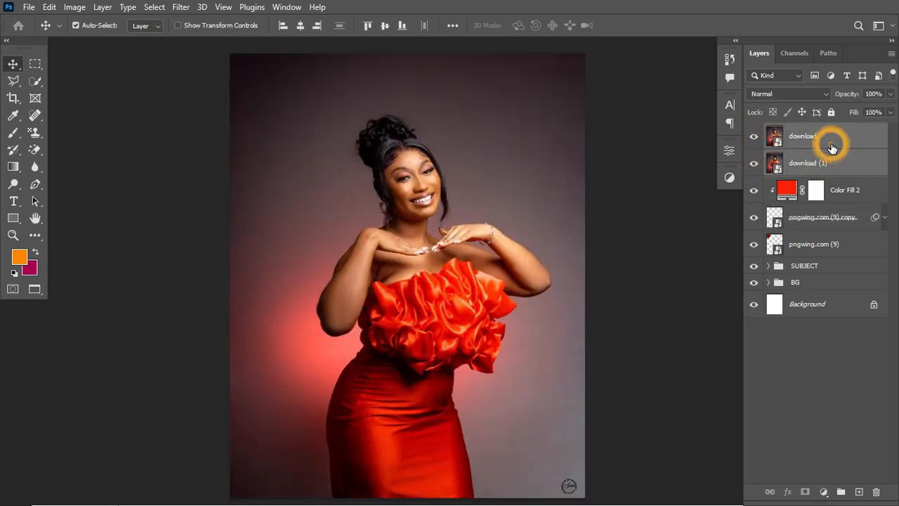
pyautogui.press('Delete')
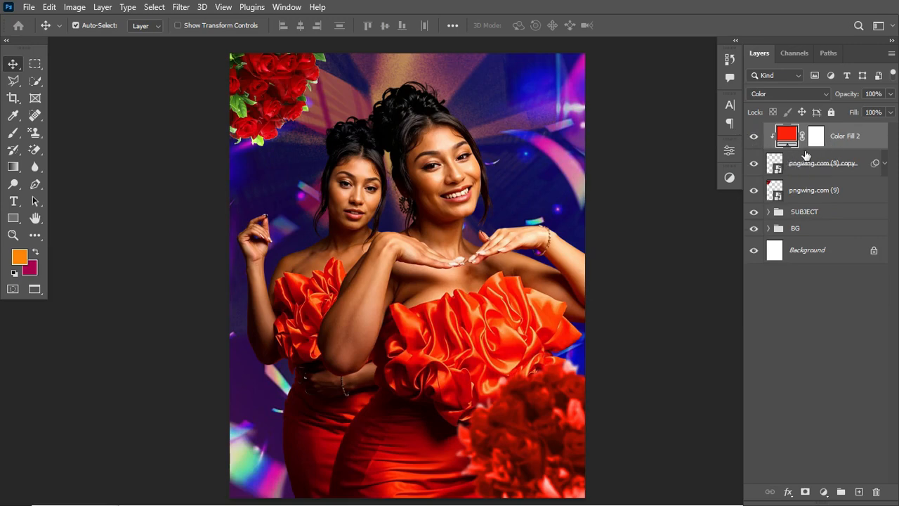
# Add a layer mask to the SUBJECT group
pyautogui.click(798, 214)
pyautogui.click(754, 211)
pyautogui.click(754, 211)
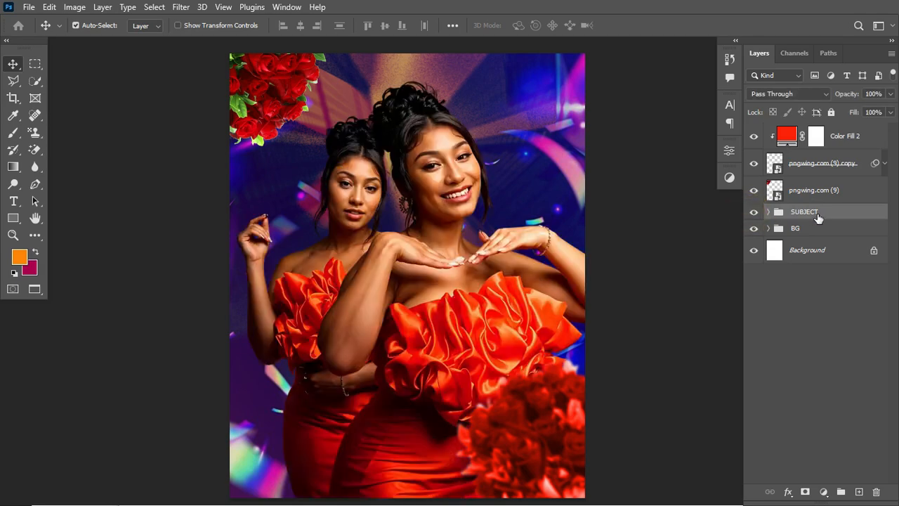
pyautogui.click(806, 493)
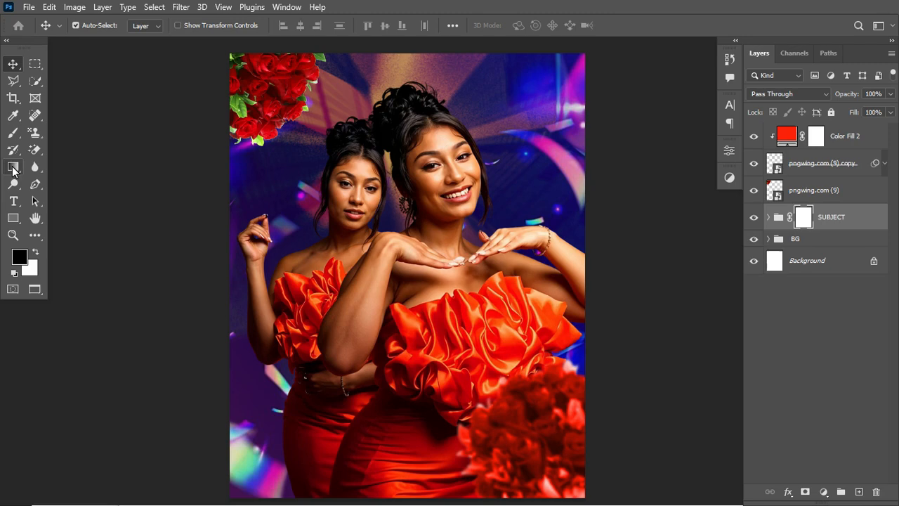
# Fade out the lower part of the women's dresses with a black-to-white linear gradient on the SUBJECT group's mask
pyautogui.click(13, 167)
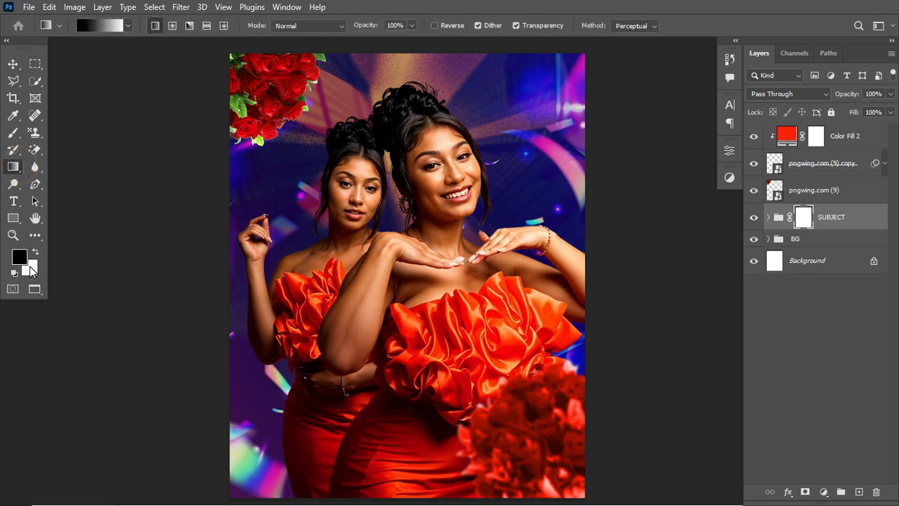
pyautogui.moveTo(406, 486); pyautogui.dragTo(407, 295)
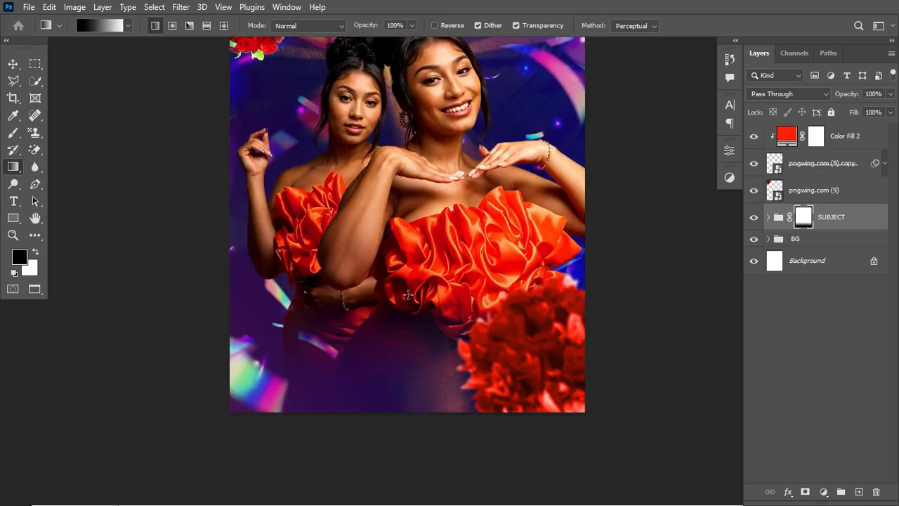
pyautogui.hotkey('ctrl', 'z')
pyautogui.moveTo(408, 414); pyautogui.dragTo(405, 284)
pyautogui.scroll(12, 405, 284)
pyautogui.scroll(-4, 405, 285)
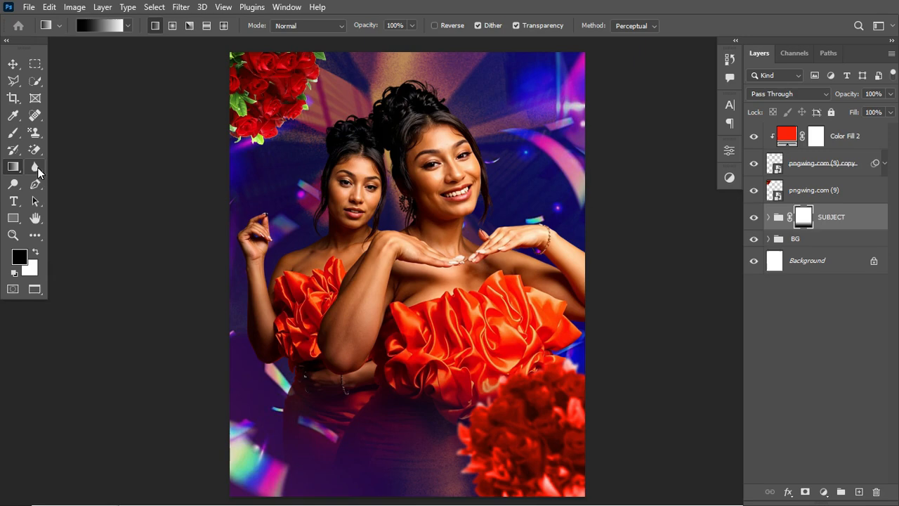
# Create a paragraph text box of Lorem ipsum placeholder text beside the larger woman's face and show its character settings
pyautogui.click(13, 201)
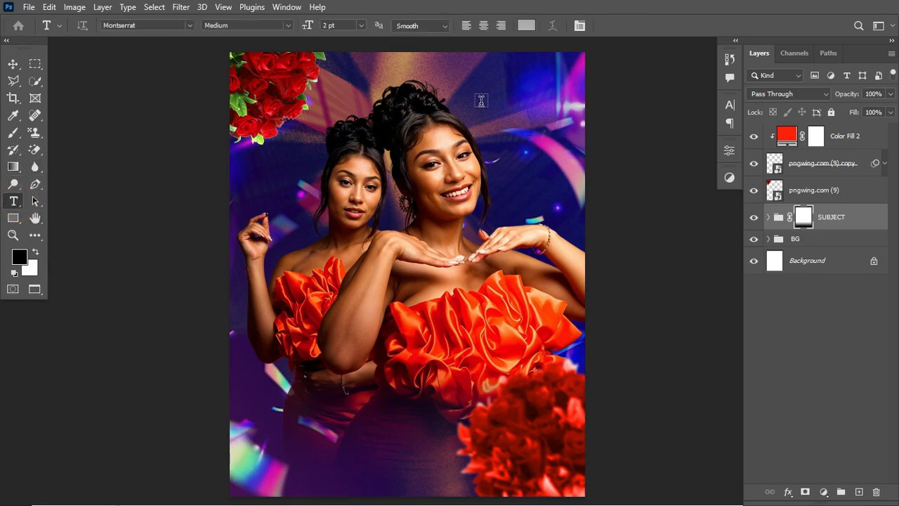
pyautogui.moveTo(479, 96); pyautogui.dragTo(551, 196)
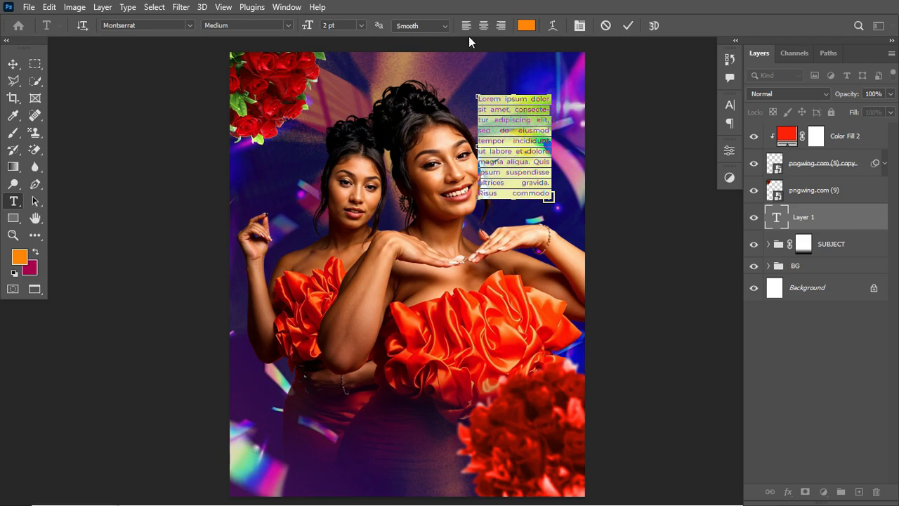
pyautogui.click(729, 108)
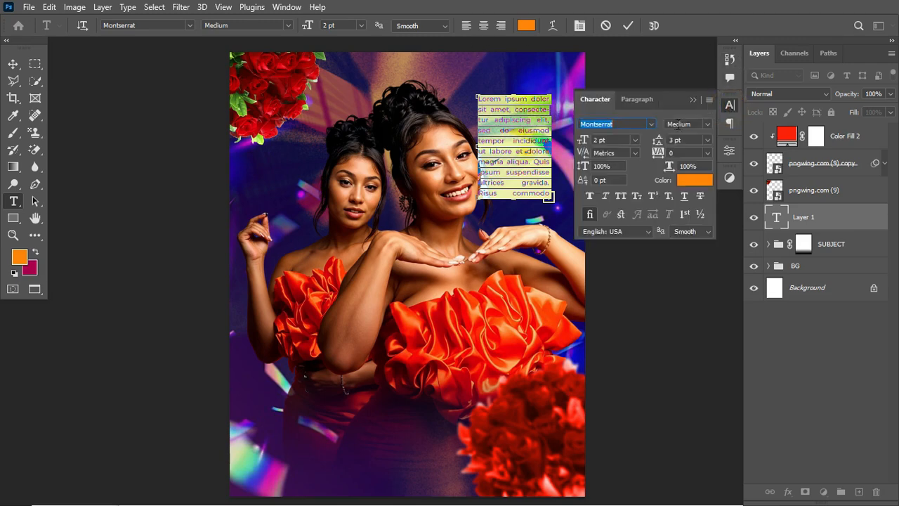
pyautogui.click(294, 8)
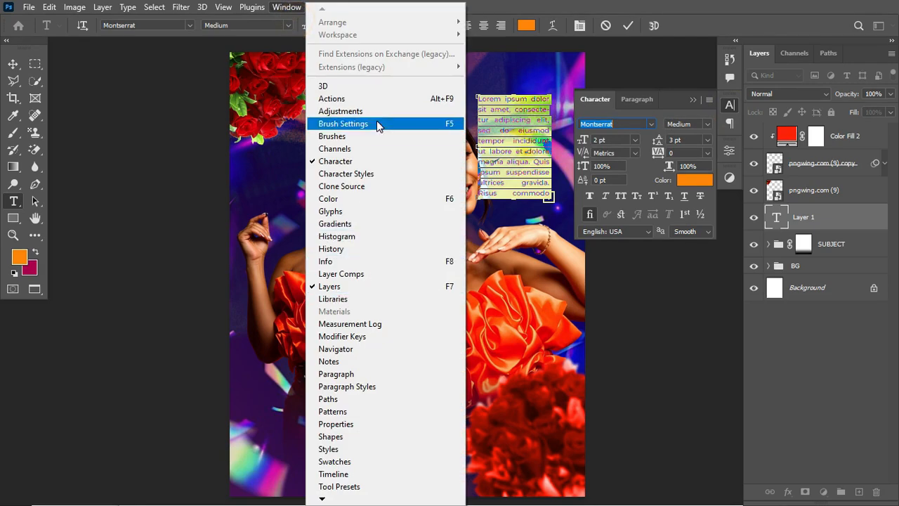
pyautogui.click(678, 103)
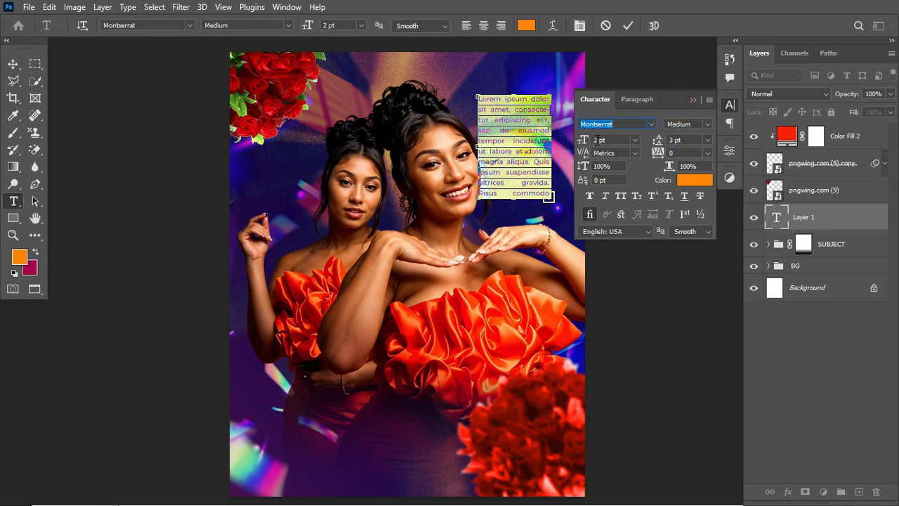
# Set the placeholder paragraph's font size to 1.7 pt
pyautogui.click(598, 140)
pyautogui.press('BackSpace')
pyautogui.write('1.')
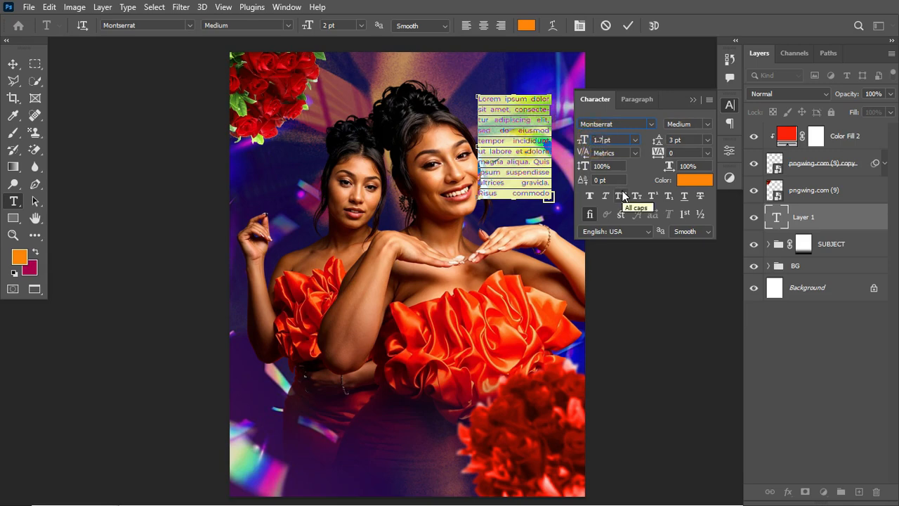
pyautogui.write('7')
pyautogui.press('Return')
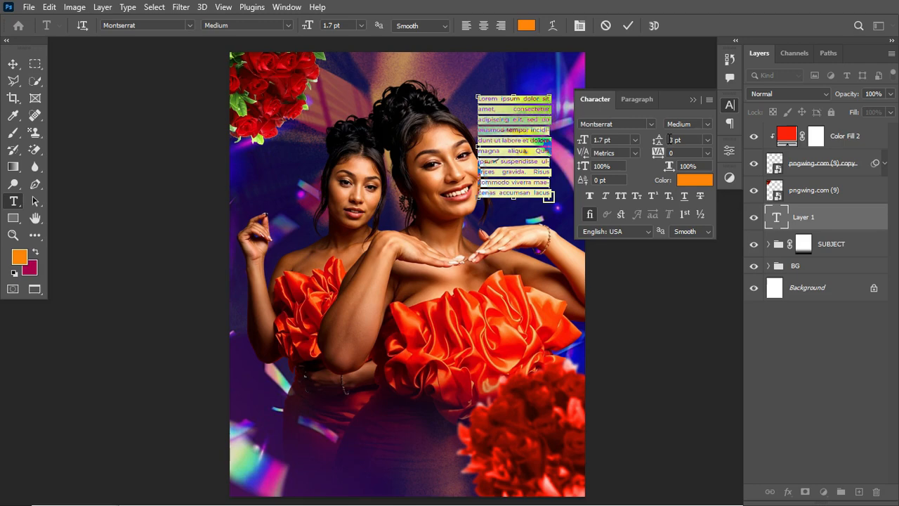
pyautogui.moveTo(661, 142); pyautogui.dragTo(660, 144)
# Justify the placeholder paragraph with its last line aligned left and commit the text
pyautogui.click(730, 151)
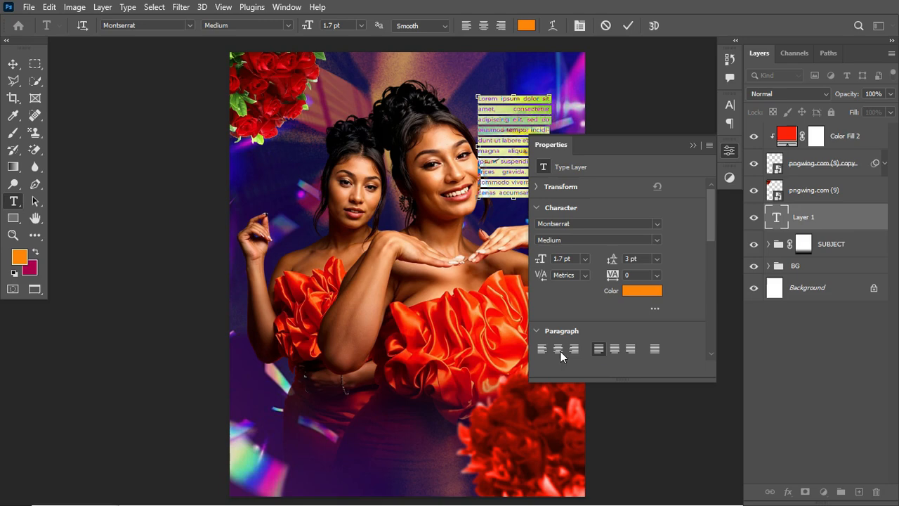
pyautogui.click(541, 349)
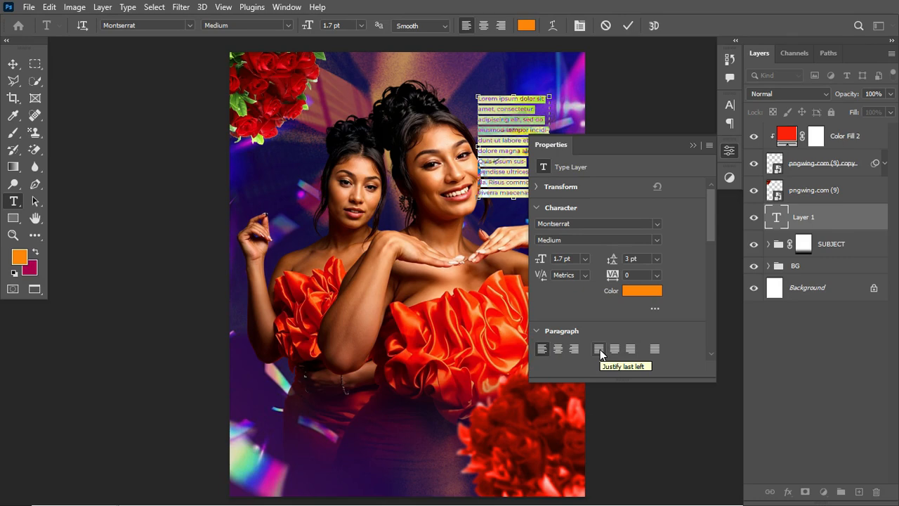
pyautogui.click(599, 349)
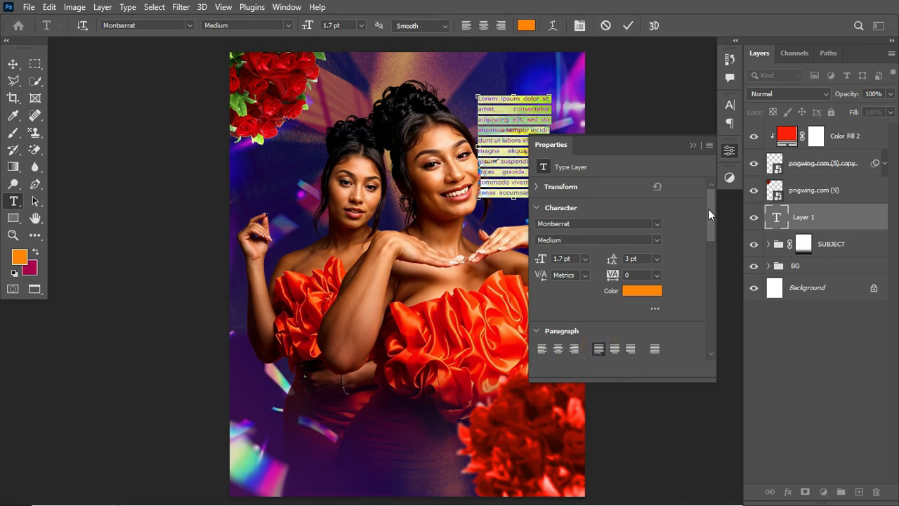
pyautogui.click(693, 145)
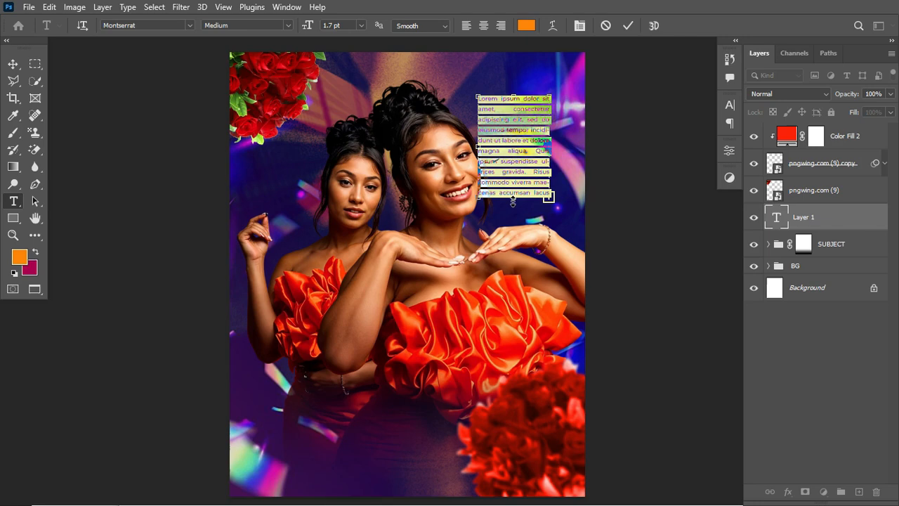
pyautogui.click(628, 25)
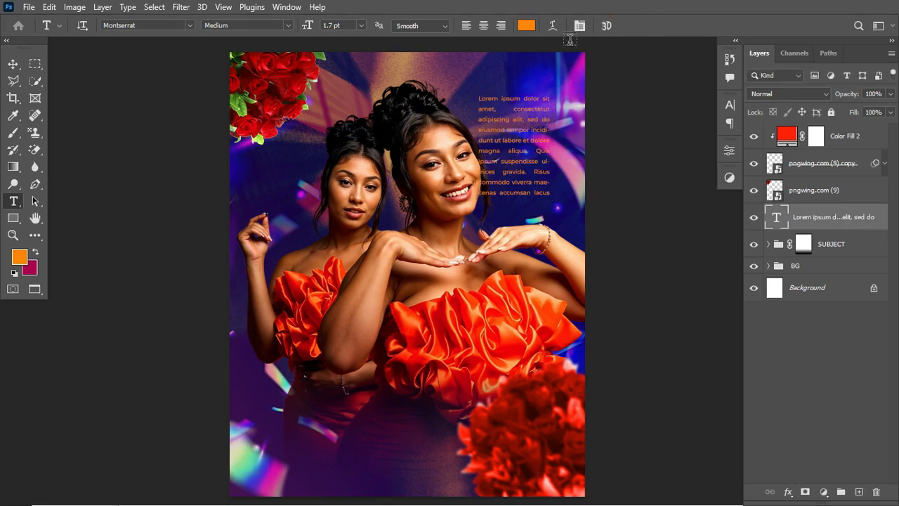
# Change the placeholder paragraph's text color to white (#ffffff)
pyautogui.click(530, 26)
pyautogui.moveTo(593, 217); pyautogui.dragTo(548, 184)
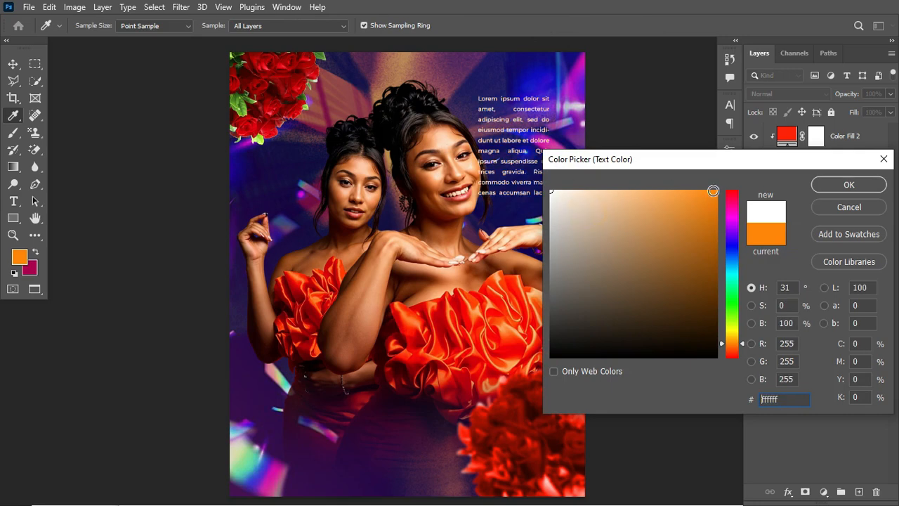
pyautogui.click(848, 186)
# Set the placeholder paragraph's leading to 2 pt
pyautogui.click(729, 107)
pyautogui.click(691, 143)
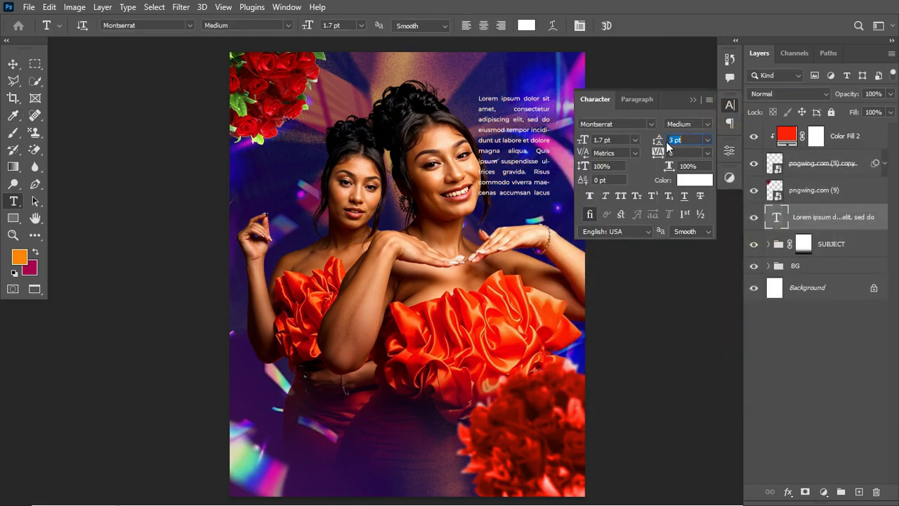
pyautogui.moveTo(660, 143); pyautogui.dragTo(661, 143)
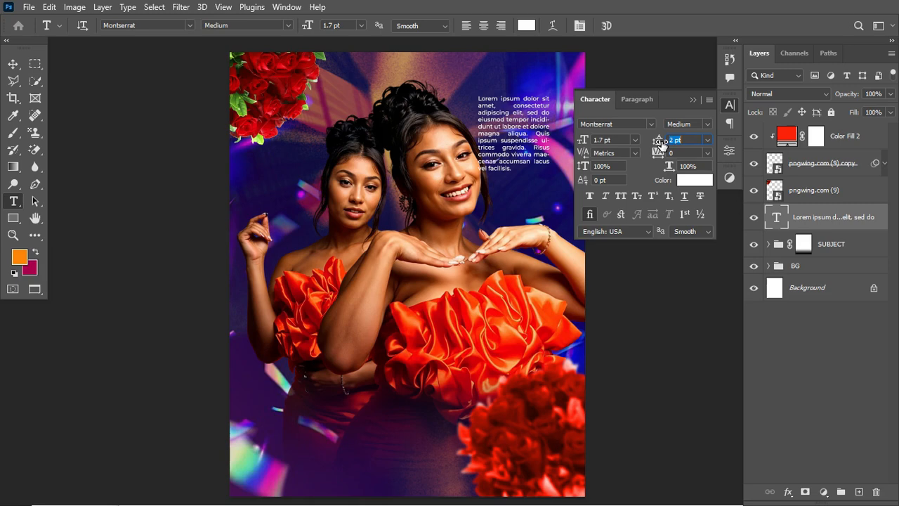
pyautogui.moveTo(660, 142); pyautogui.dragTo(661, 140)
pyautogui.click(691, 101)
# Narrow the placeholder text box slightly and move the paragraph a little down and away from the woman's face
pyautogui.click(529, 132)
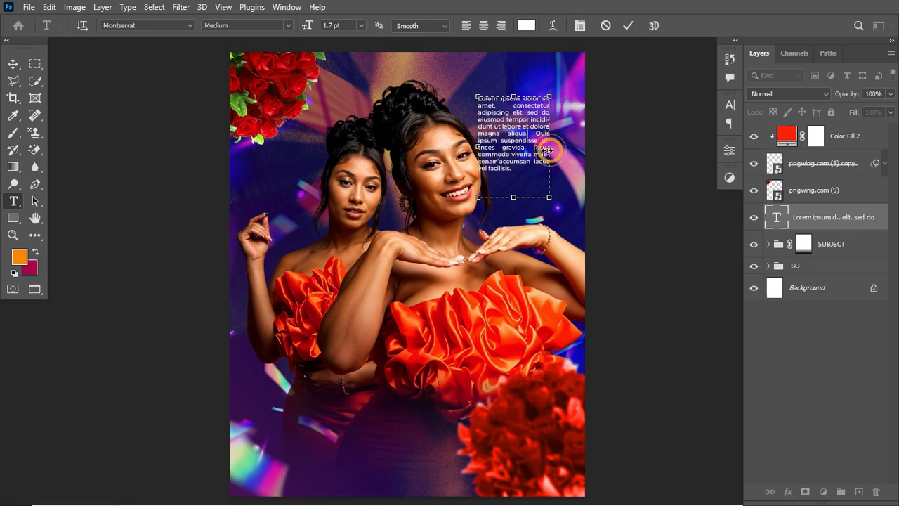
pyautogui.moveTo(545, 149); pyautogui.dragTo(545, 149)
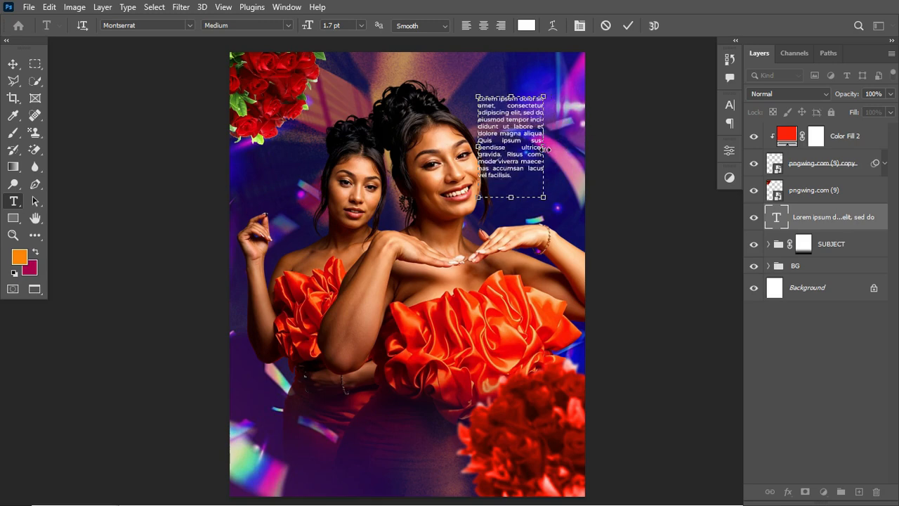
pyautogui.click(627, 28)
pyautogui.click(12, 63)
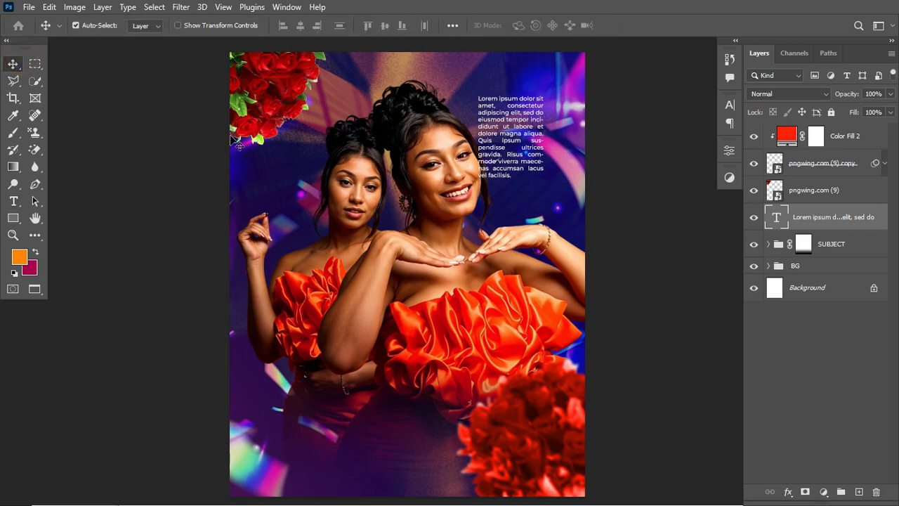
pyautogui.moveTo(527, 148); pyautogui.dragTo(538, 156)
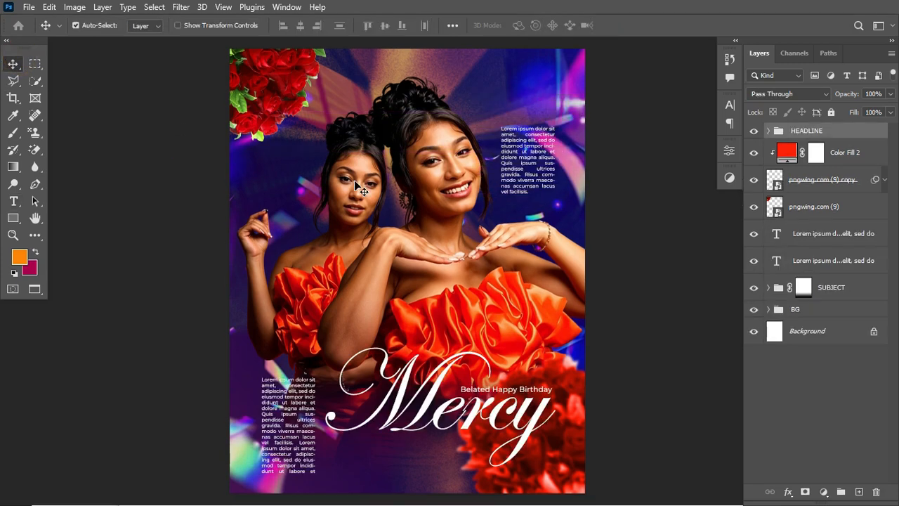
# Group the two rose bouquet layers together with the clipped red fill
pyautogui.click(807, 210)
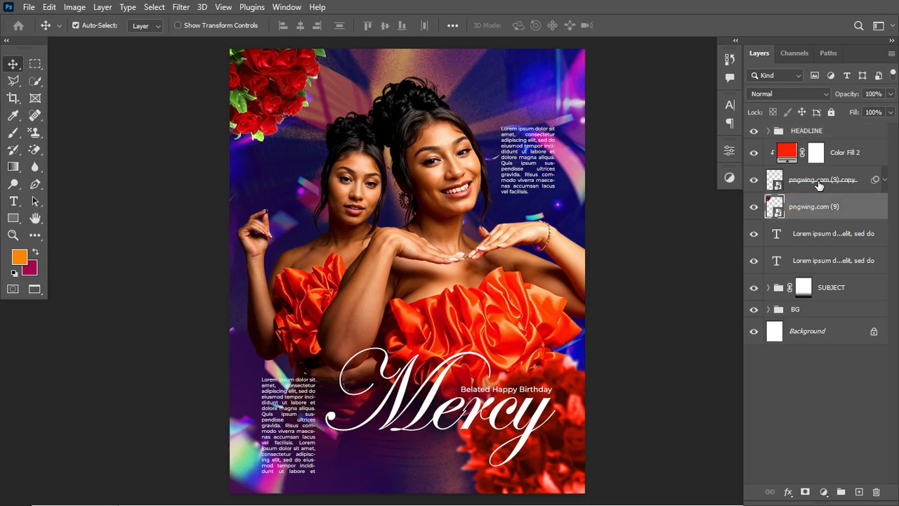
pyautogui.keyDown('ctrl'); pyautogui.click(818, 181); pyautogui.keyUp('ctrl')
pyautogui.hotkey('ctrl', 'g')
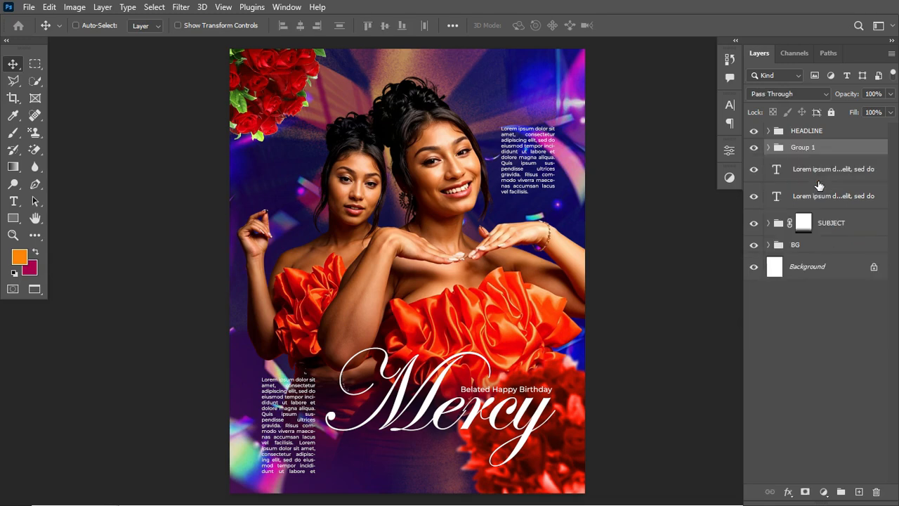
# Move the red fill layer above the bouquet group, clip it to the whole group and collapse the group
pyautogui.click(771, 149)
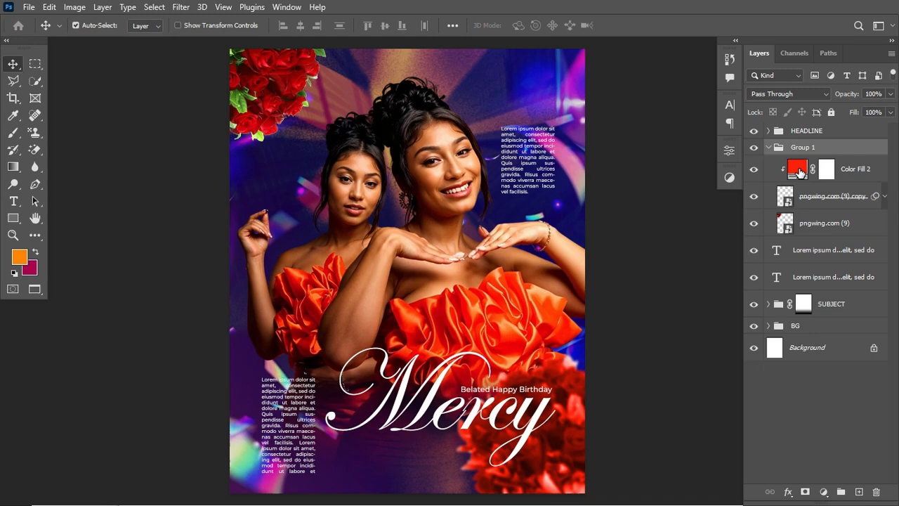
pyautogui.moveTo(799, 172); pyautogui.dragTo(798, 141)
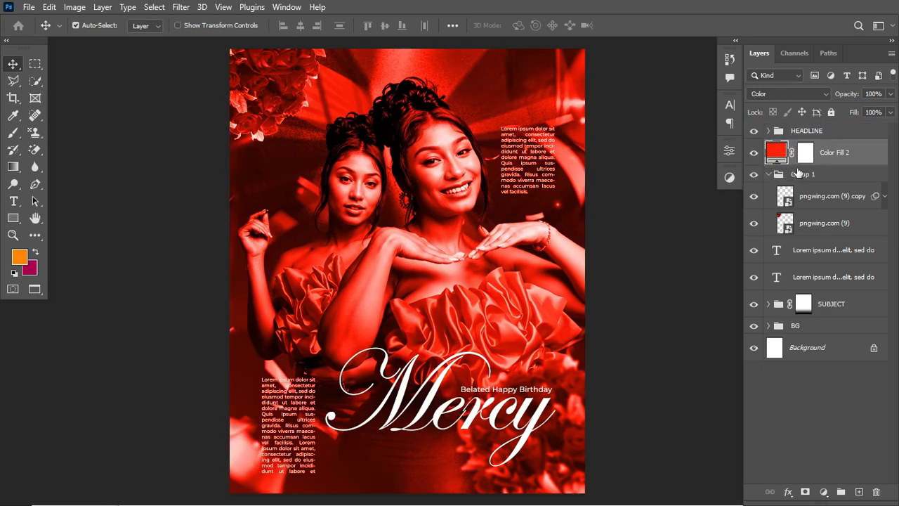
pyautogui.keyDown('alt'); pyautogui.click(788, 166); pyautogui.keyUp('alt')
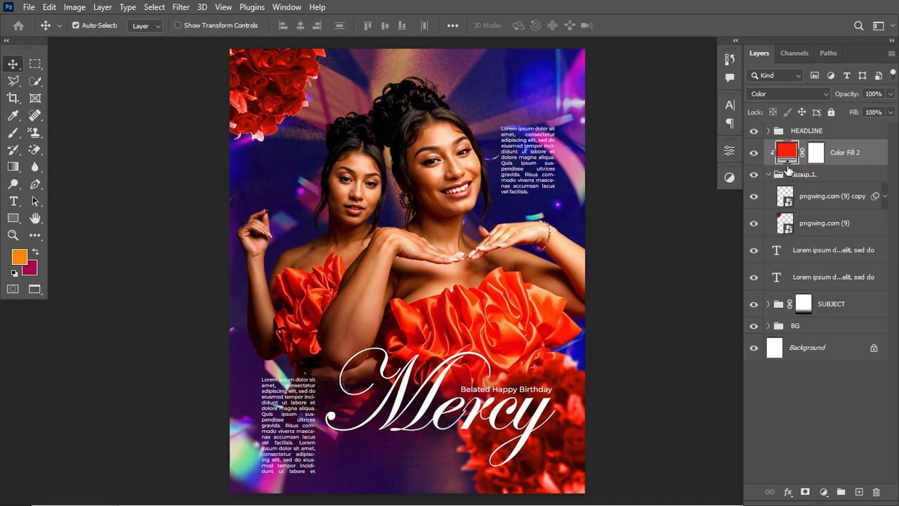
pyautogui.click(769, 174)
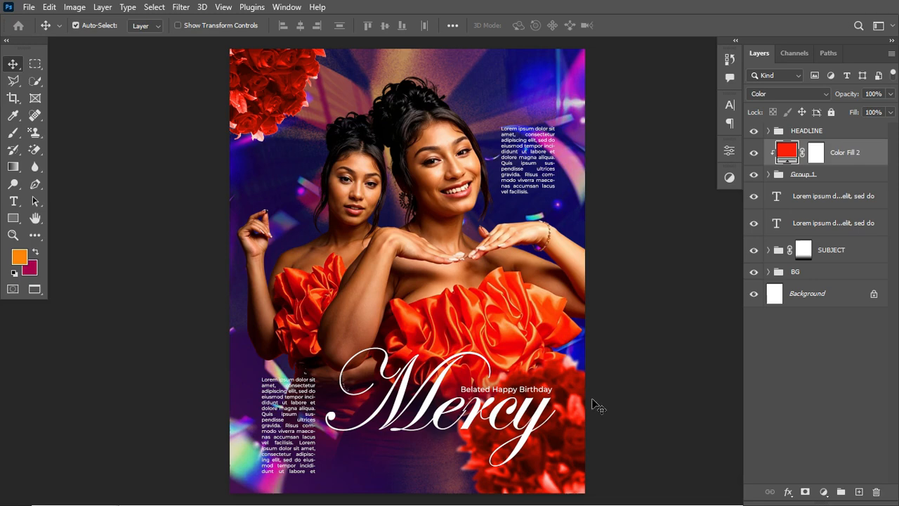
# Add a Color Lookup adjustment layer above the HEADLINE group
pyautogui.click(803, 132)
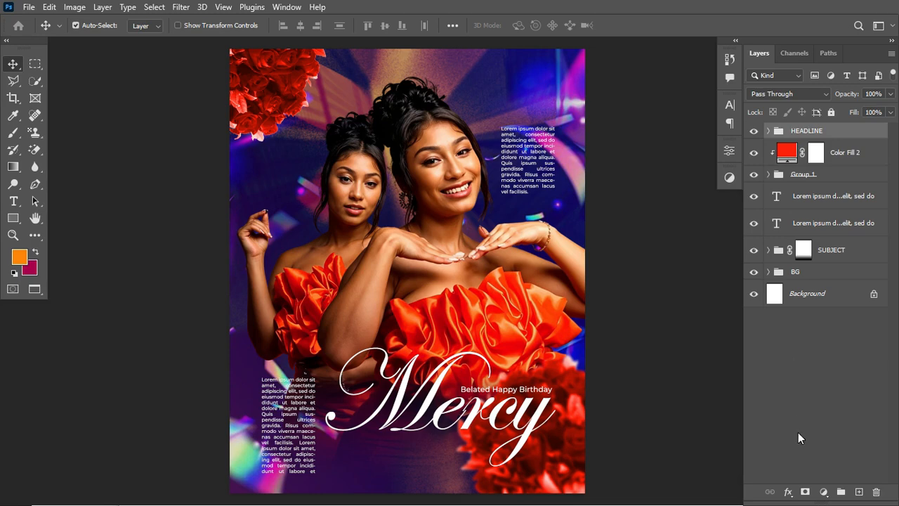
pyautogui.click(823, 491)
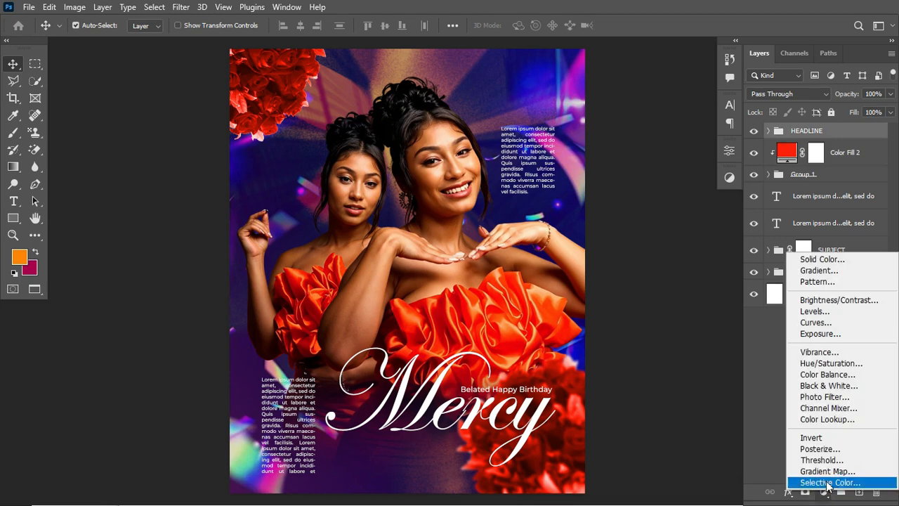
pyautogui.click(825, 421)
# Try the 2Strip.look and FallColors.look 3D LUTs on the Color Lookup adjustment to compare the flyer's color grading
pyautogui.click(656, 189)
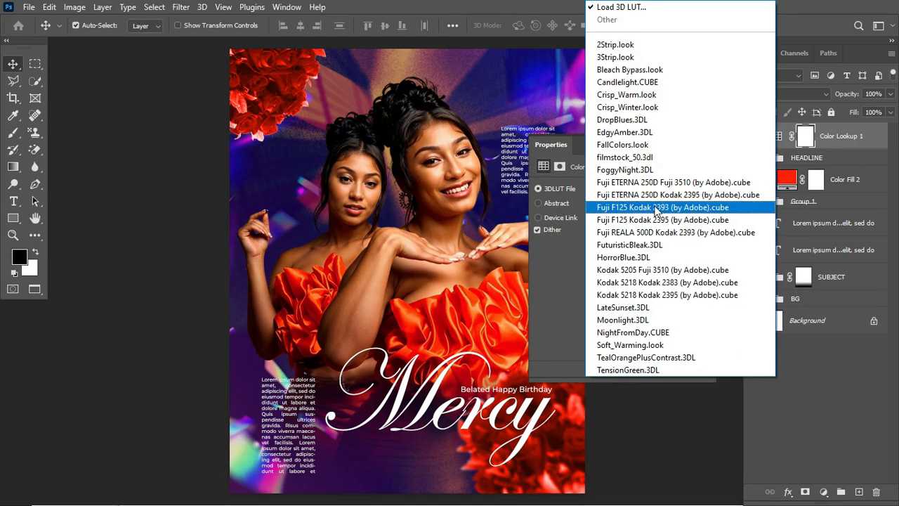
pyautogui.click(637, 45)
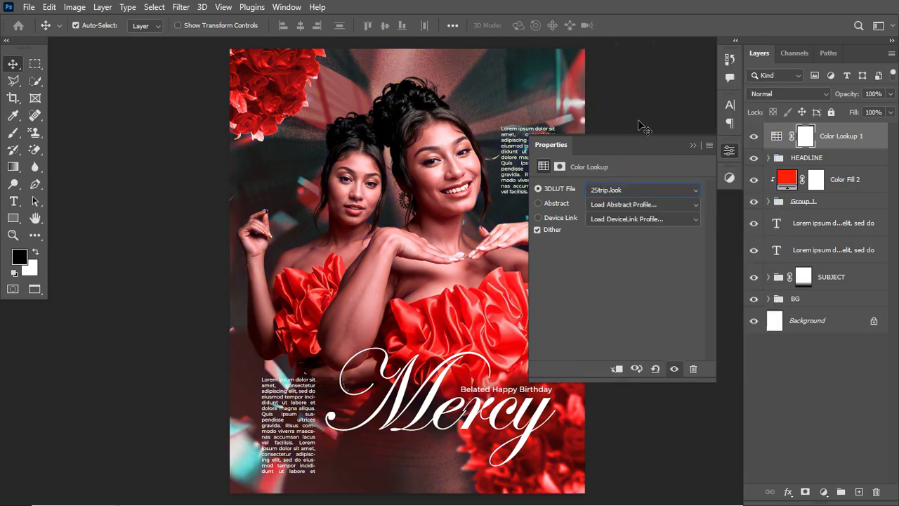
pyautogui.hscroll(9, 517, 149)
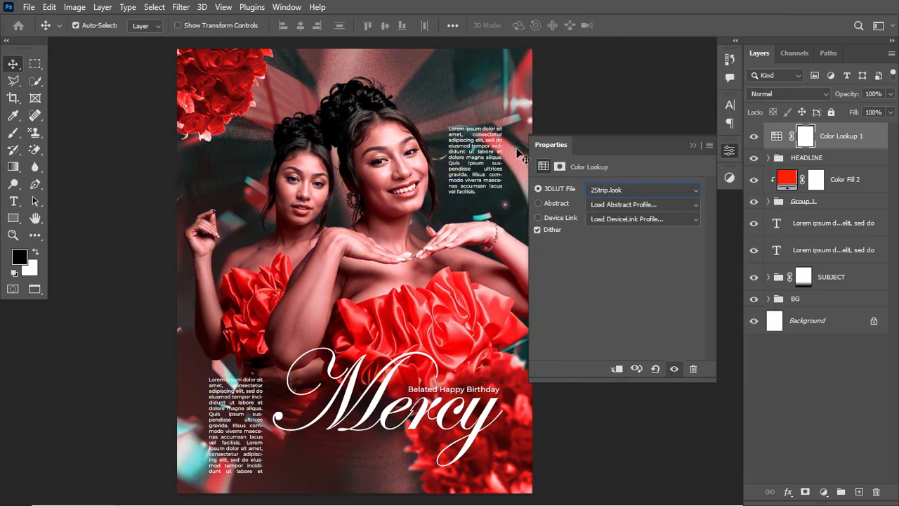
pyautogui.hscroll(-2, 518, 150)
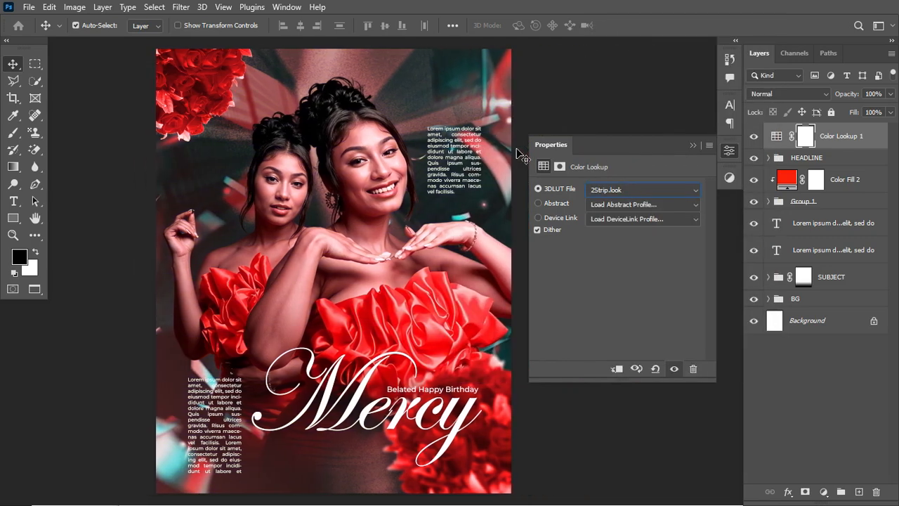
pyautogui.click(628, 189)
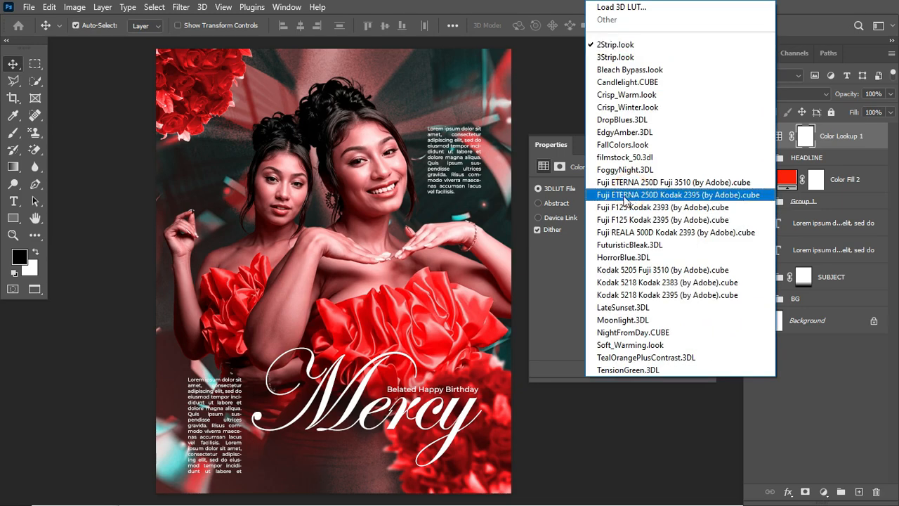
pyautogui.click(632, 146)
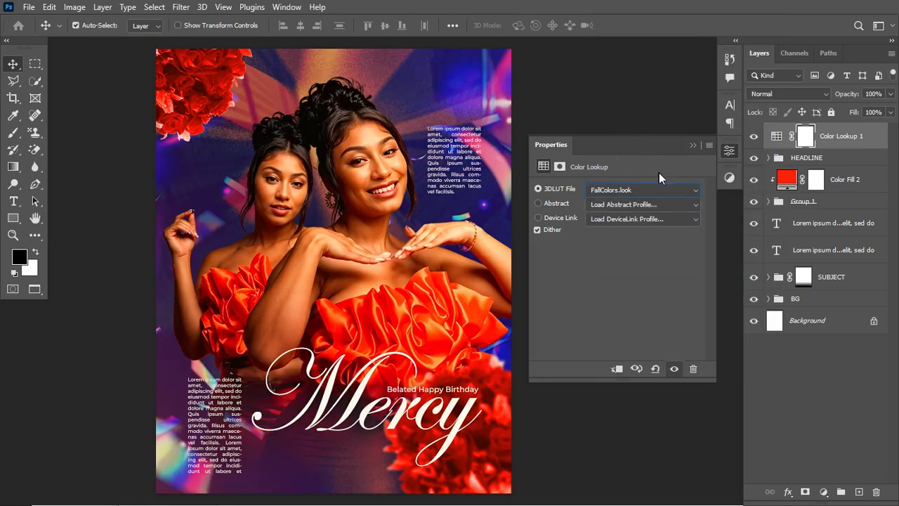
# Set the Color Lookup adjustment's 3D LUT to TensionGreen.3DL and close its properties
pyautogui.click(655, 191)
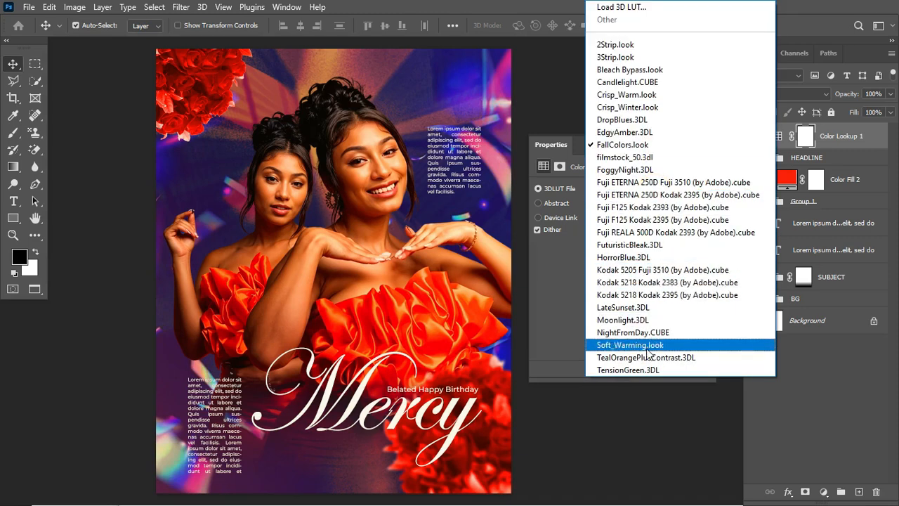
pyautogui.click(640, 370)
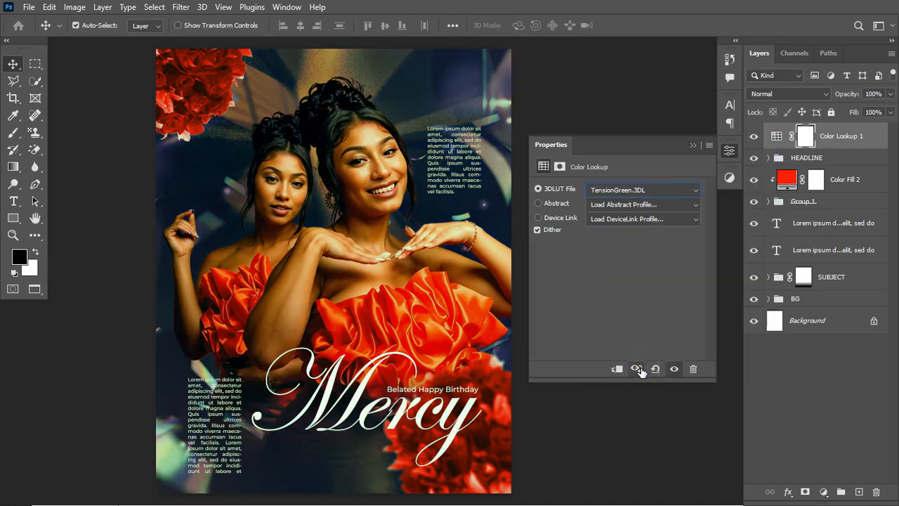
pyautogui.click(691, 145)
pyautogui.hscroll(-9, 416, 250)
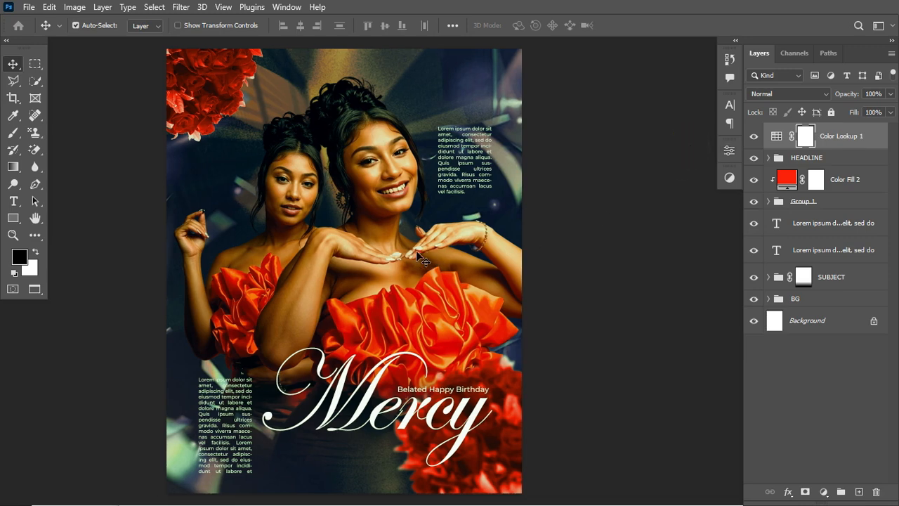
pyautogui.hscroll(5, 416, 250)
pyautogui.hscroll(-2, 416, 250)
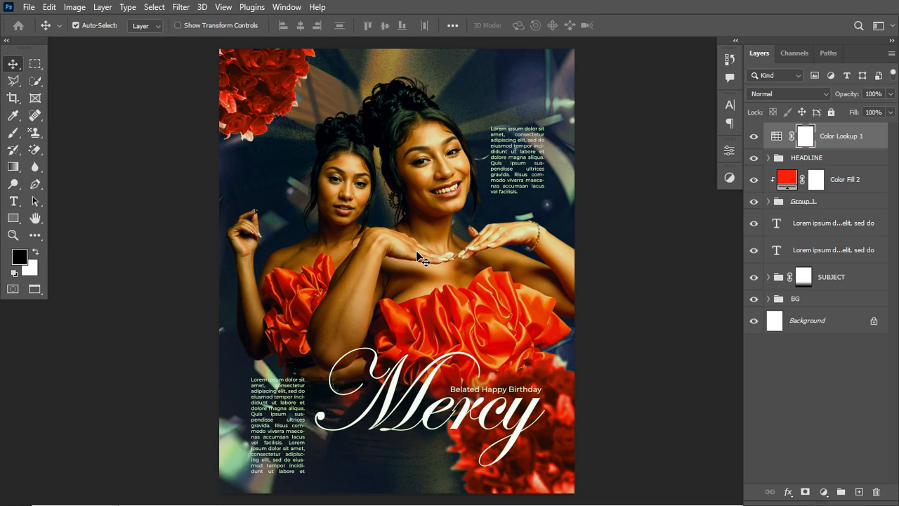
# Stamp all visible layers into a new merged layer above the Color Lookup adjustment
pyautogui.hotkey('ctrl', 'alt', 'shift', 'e')
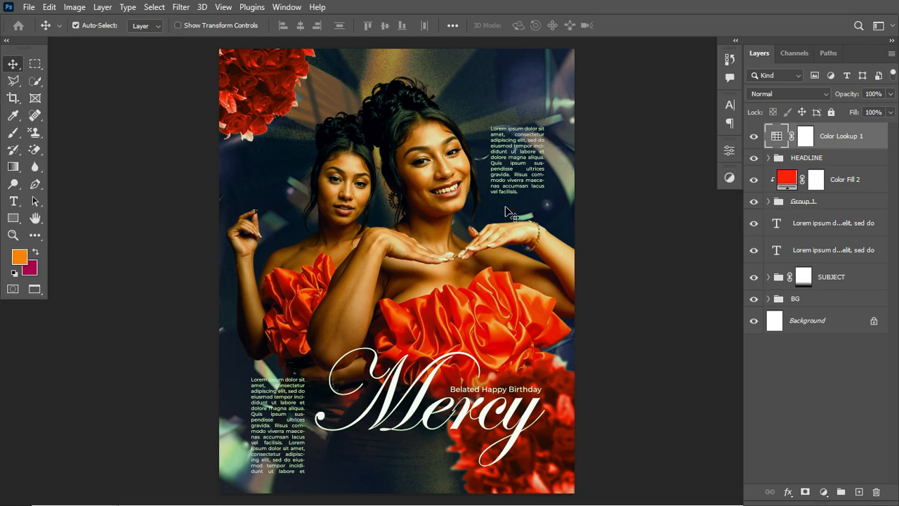